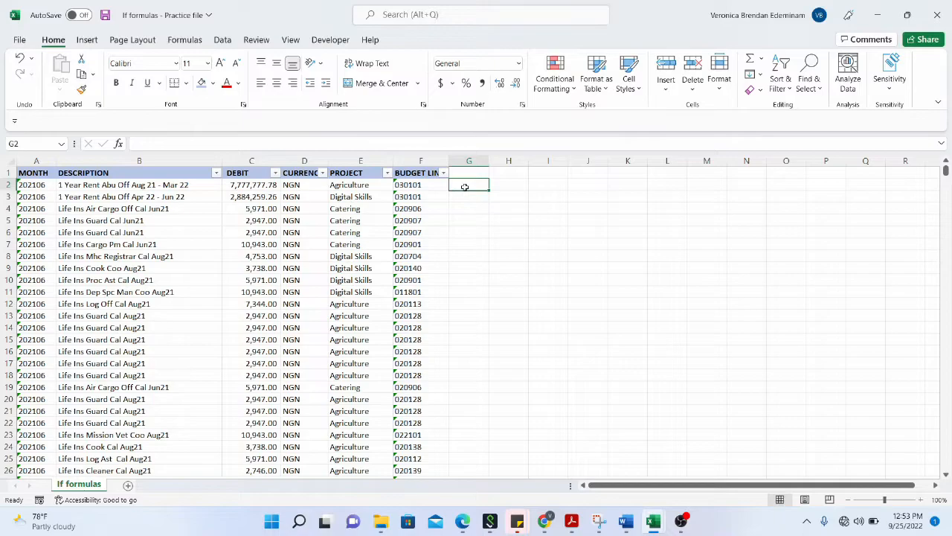
Step: Examine the project names listed in the PROJECT column
{"action": "left_click", "coordinate": [342, 208]}
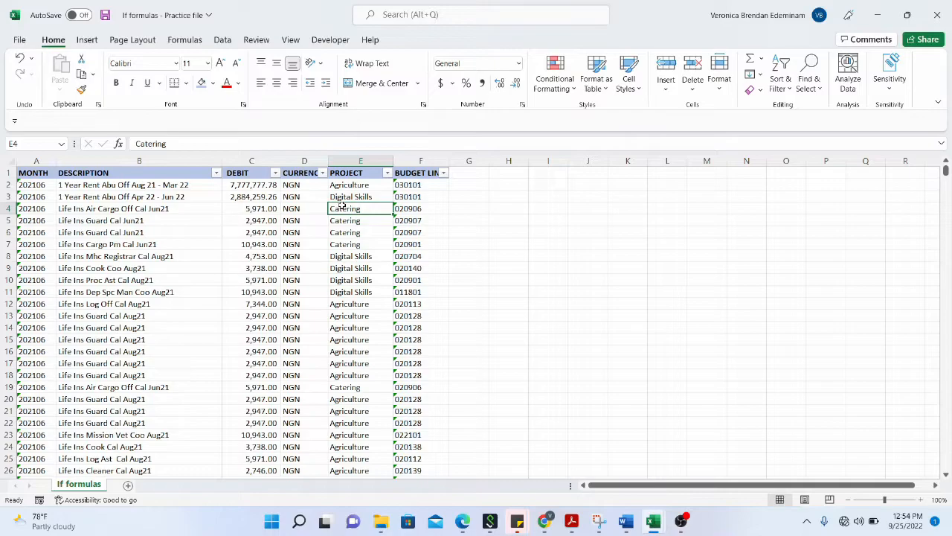
{"action": "left_click", "coordinate": [378, 187]}
{"action": "key", "text": "Down"}
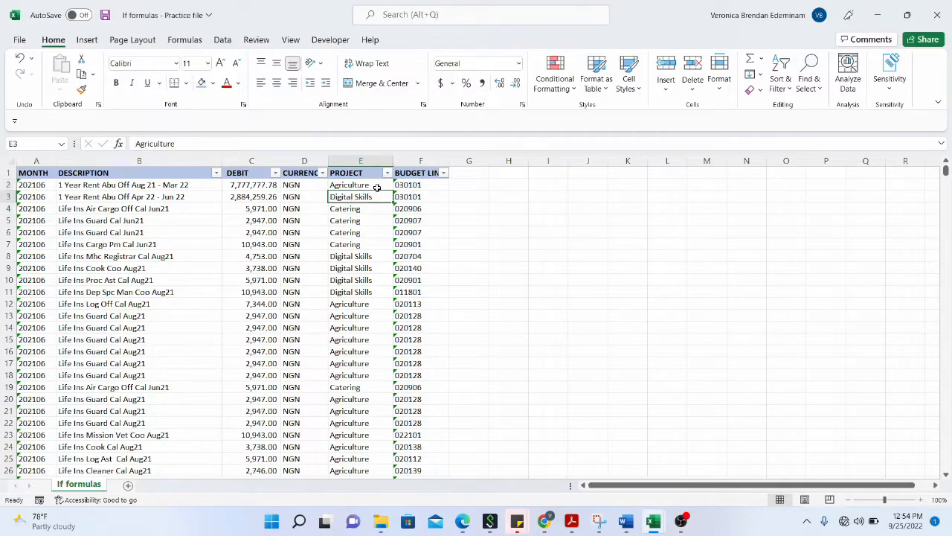
{"action": "key", "text": "Down"}
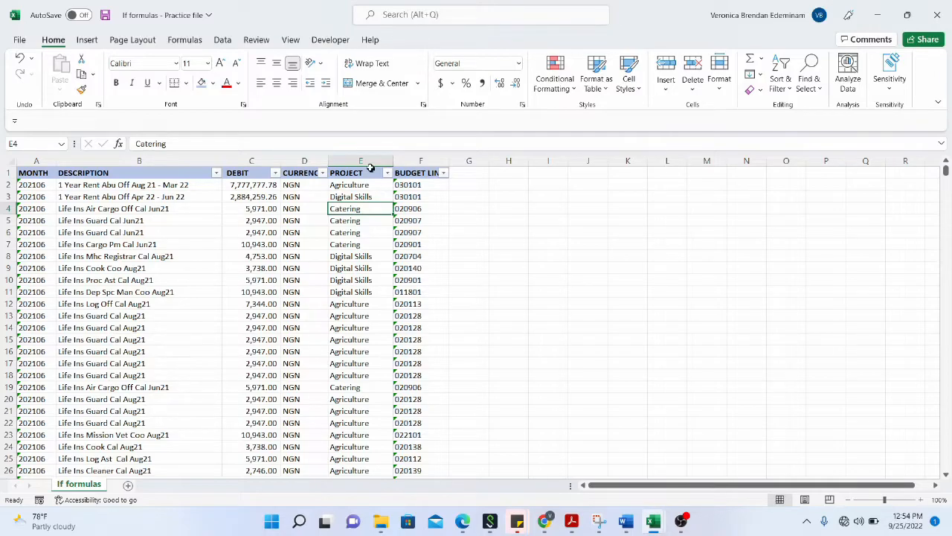
{"action": "left_click", "coordinate": [370, 160]}
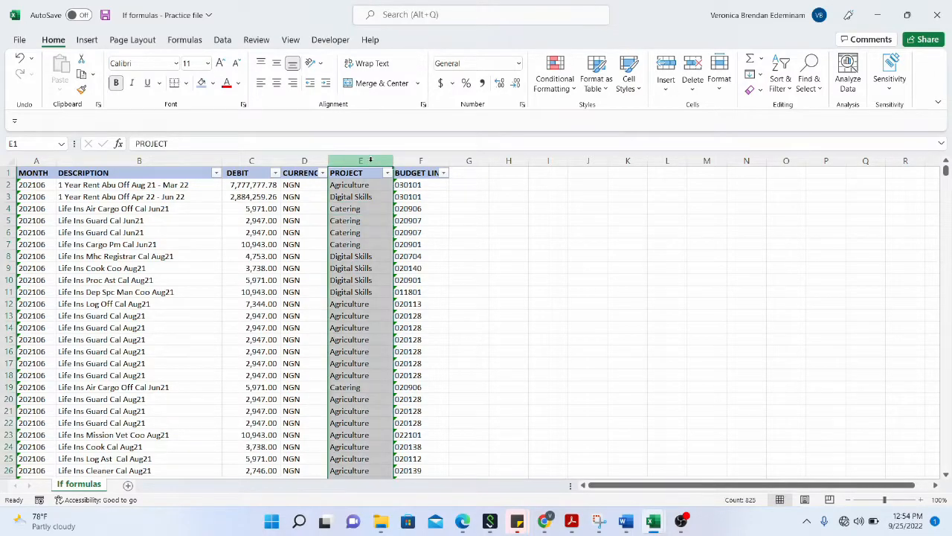
{"action": "left_click", "coordinate": [360, 241]}
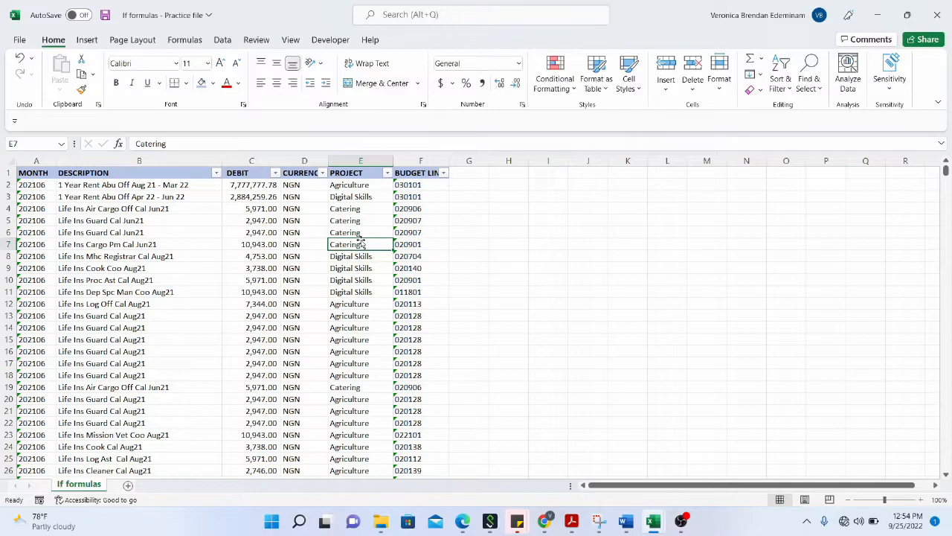
{"action": "left_click", "coordinate": [363, 188]}
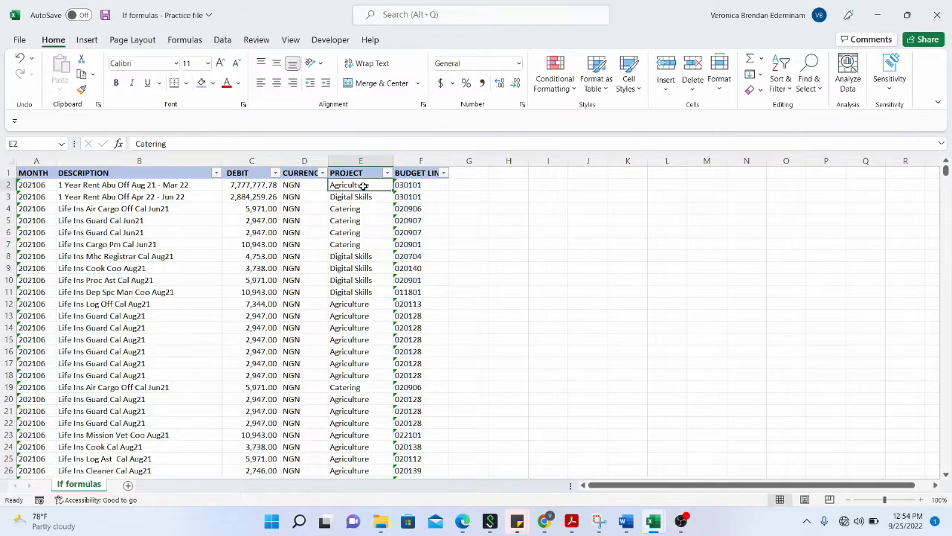
{"action": "left_click", "coordinate": [366, 195]}
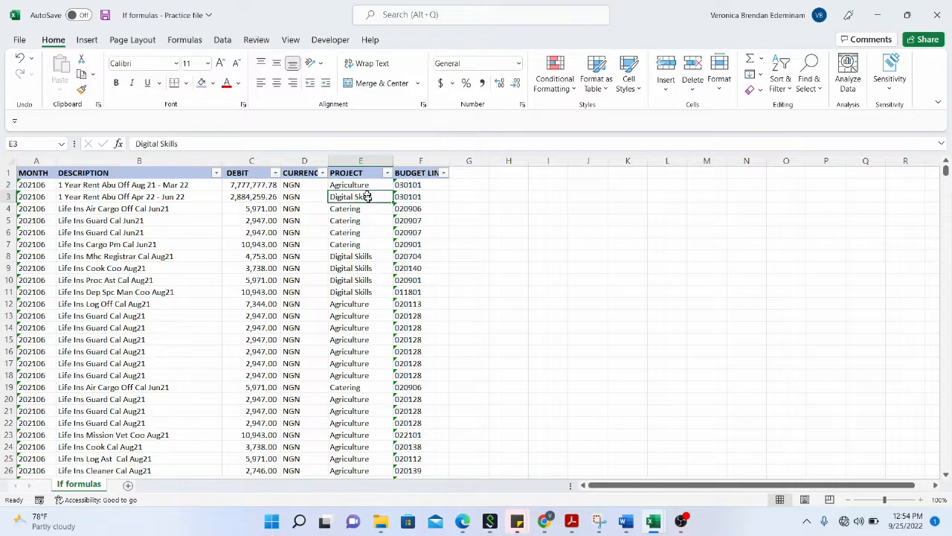
{"action": "left_click", "coordinate": [369, 210]}
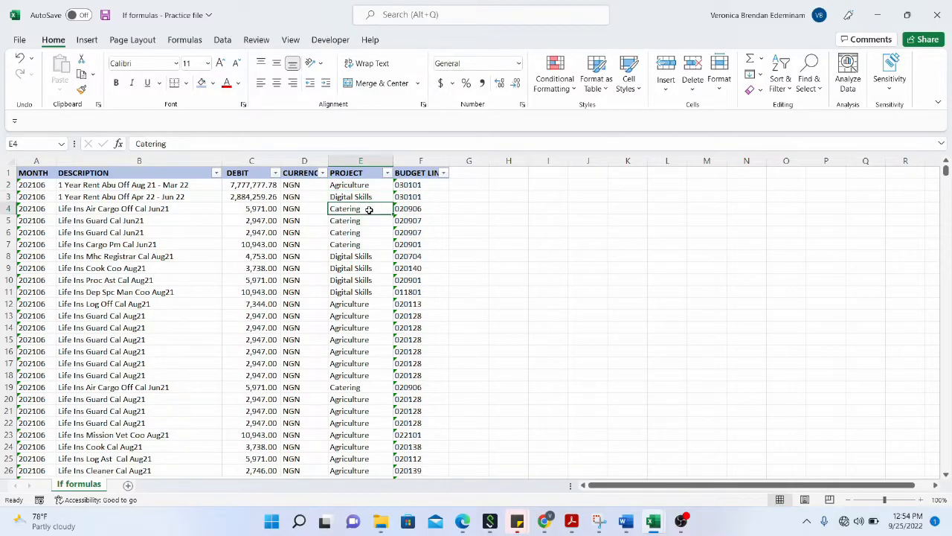
Step: Rename the DEBIT column header to EXPENSES and save the workbook
{"action": "left_click", "coordinate": [257, 184]}
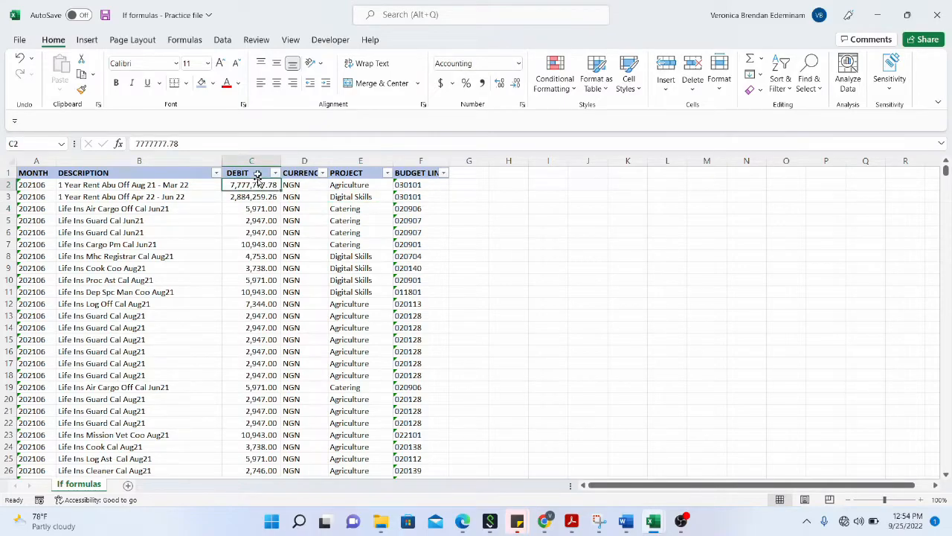
{"action": "left_click", "coordinate": [253, 160]}
{"action": "left_click", "coordinate": [253, 196]}
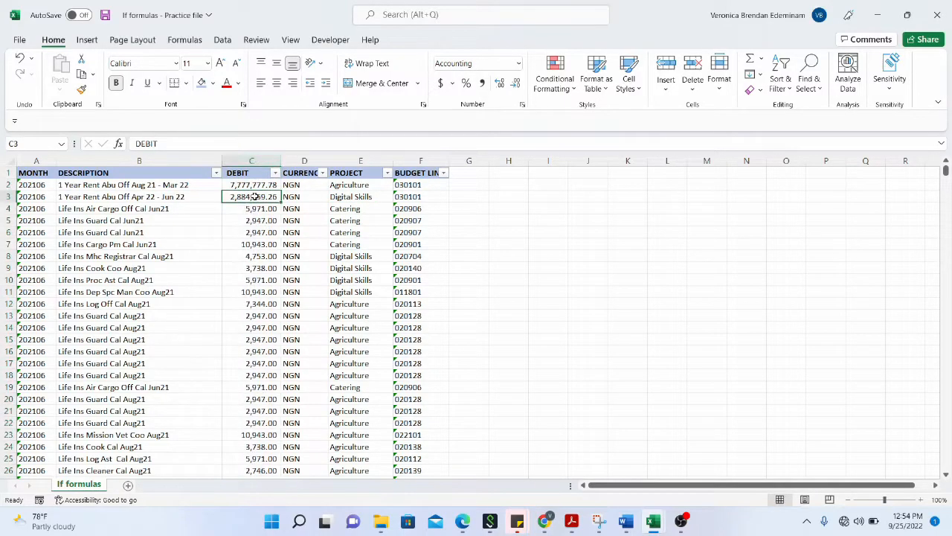
{"action": "left_click", "coordinate": [247, 174]}
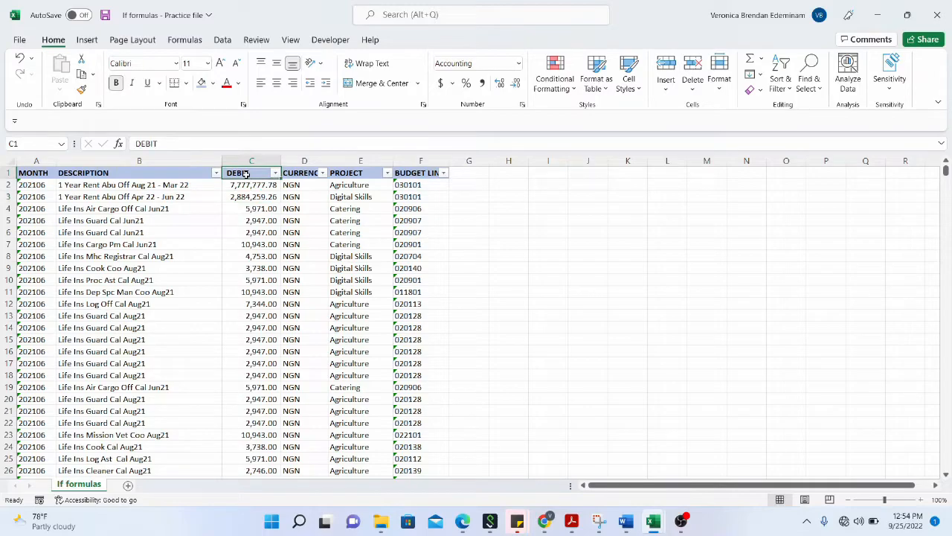
{"action": "type", "text": "EXPENSES"}
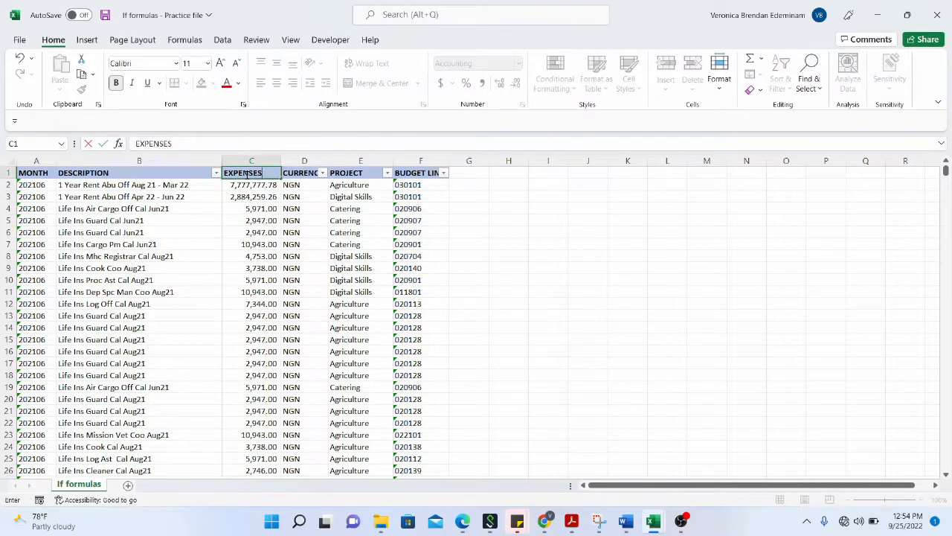
{"action": "left_click", "coordinate": [260, 207]}
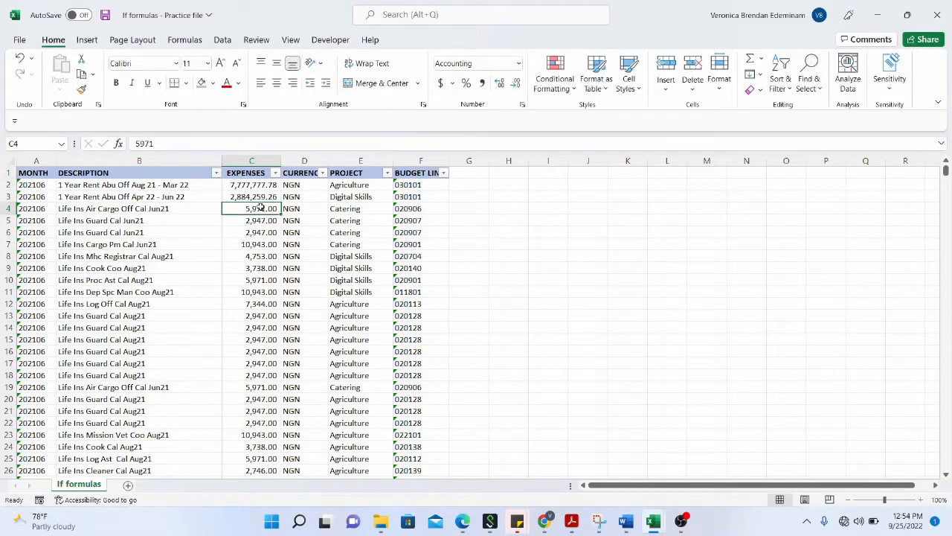
{"action": "key", "text": "ctrl+s"}
{"action": "left_click", "coordinate": [256, 197]}
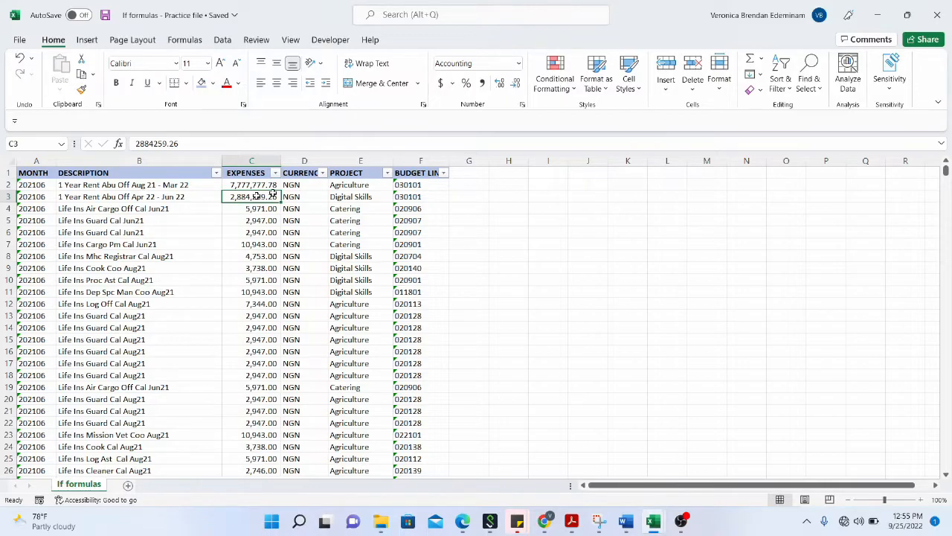
Step: Enter the formula =IF(C2>100000,1,0) in cell G2 to flag expenses above 100000 with 1 and others with 0
{"action": "left_click", "coordinate": [463, 185]}
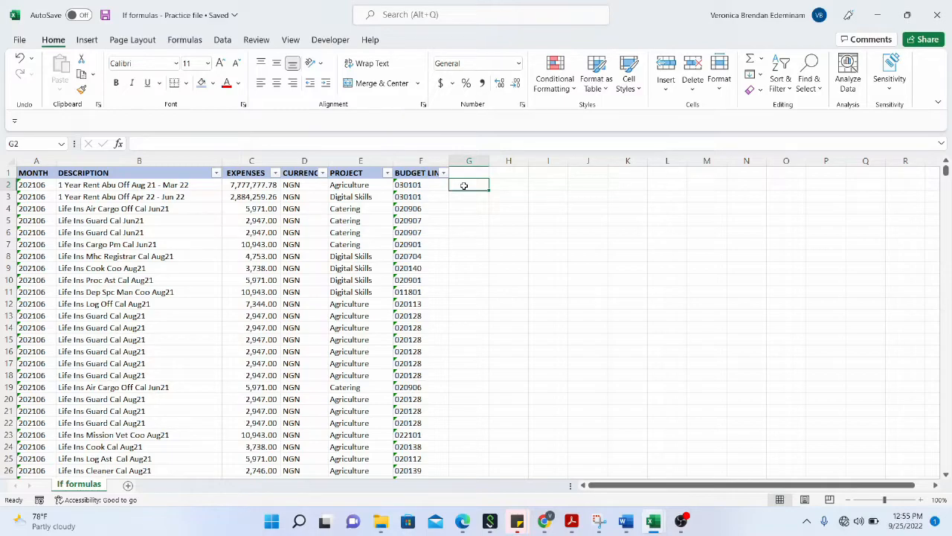
{"action": "type", "text": "="}
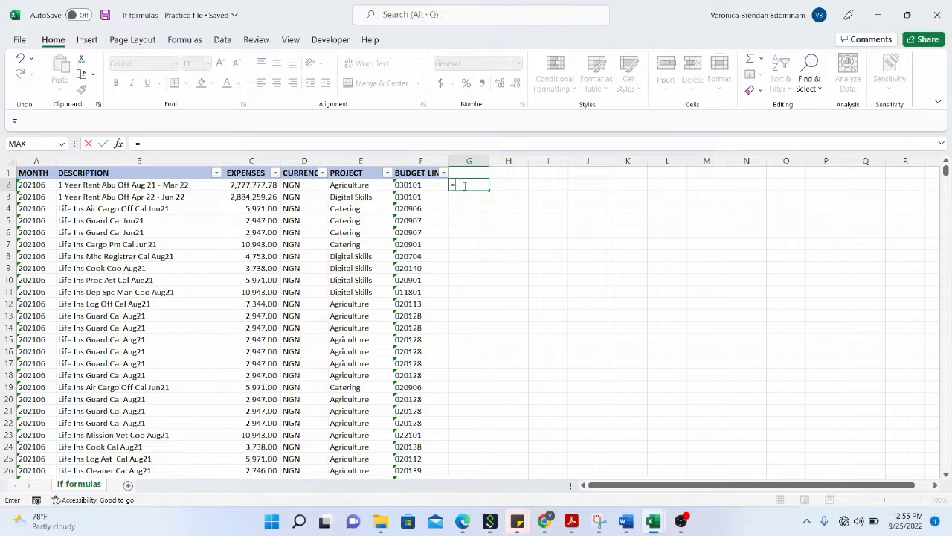
{"action": "type", "text": "IF"}
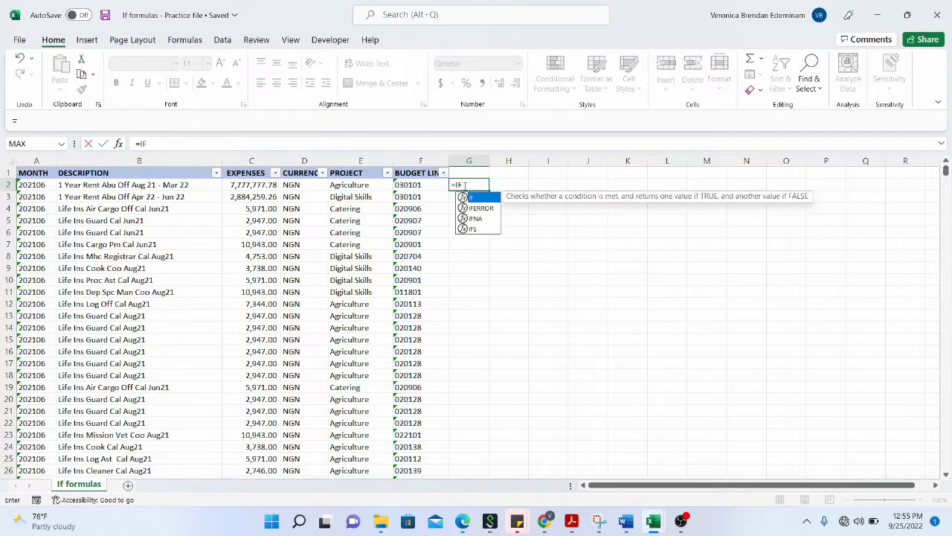
{"action": "type", "text": "("}
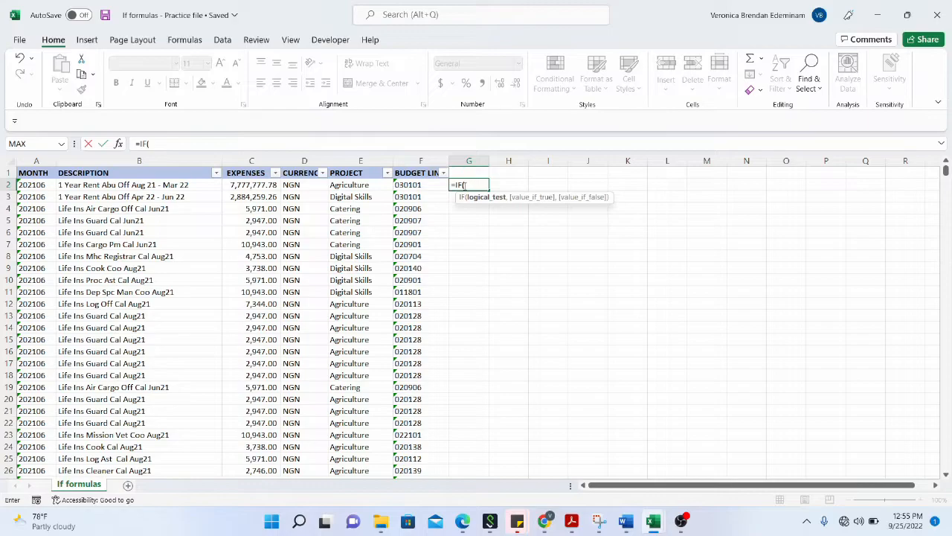
{"action": "left_click", "coordinate": [261, 188]}
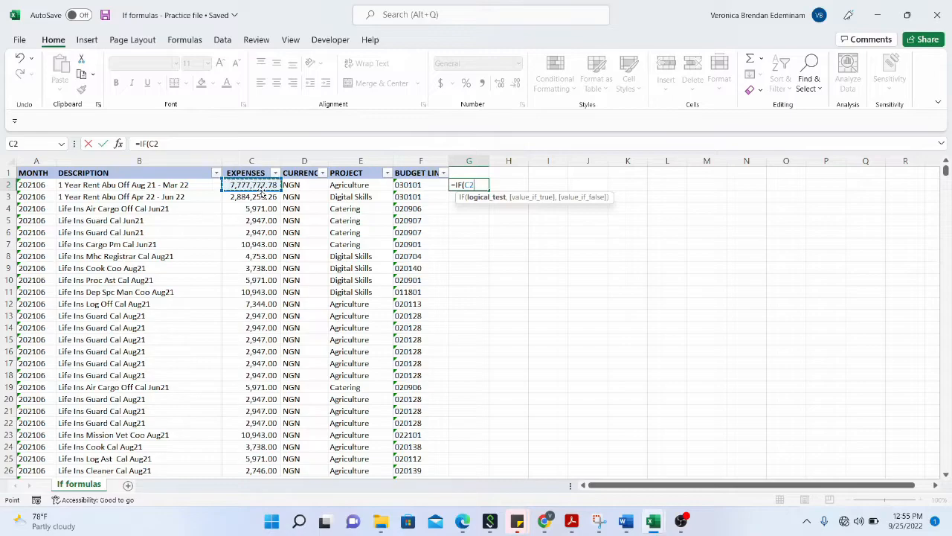
{"action": "type", "text": ">"}
{"action": "type", "text": "100000"}
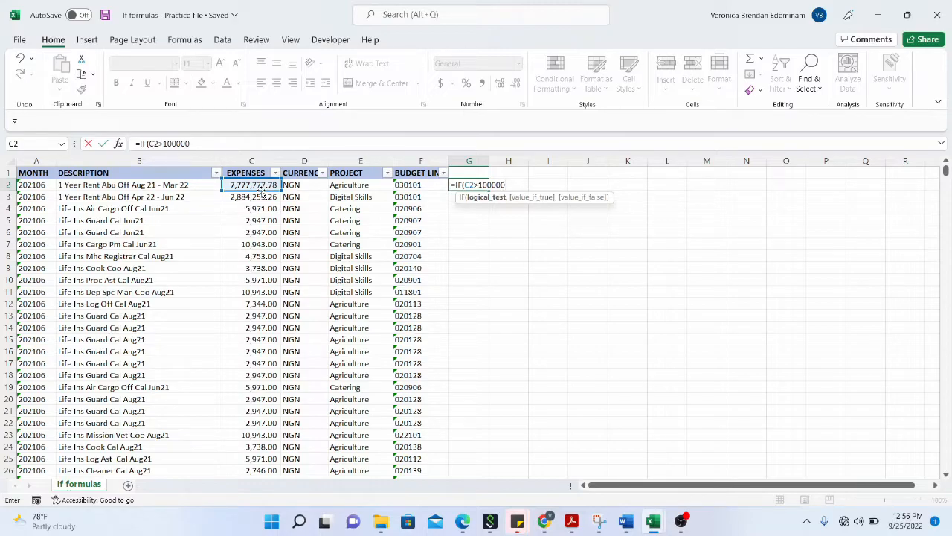
{"action": "type", "text": ",1"}
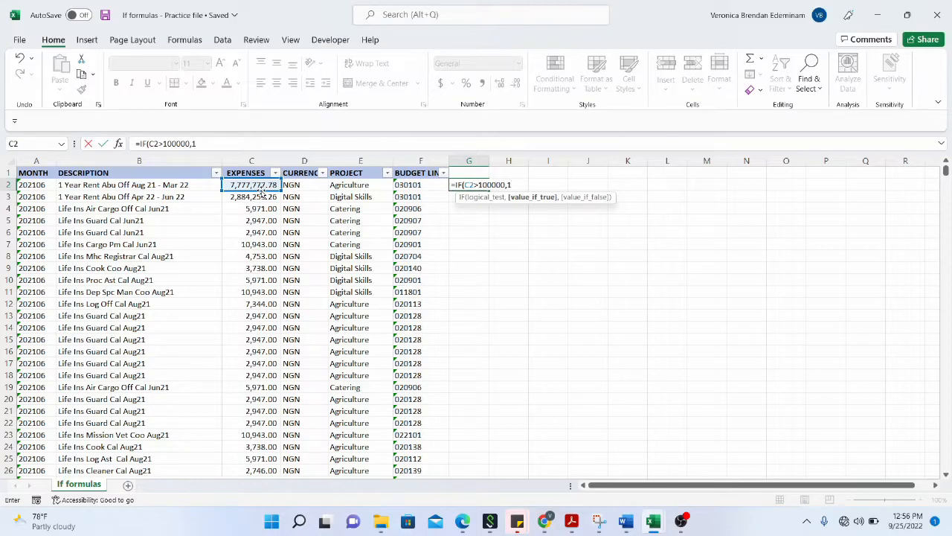
{"action": "type", "text": ",0"}
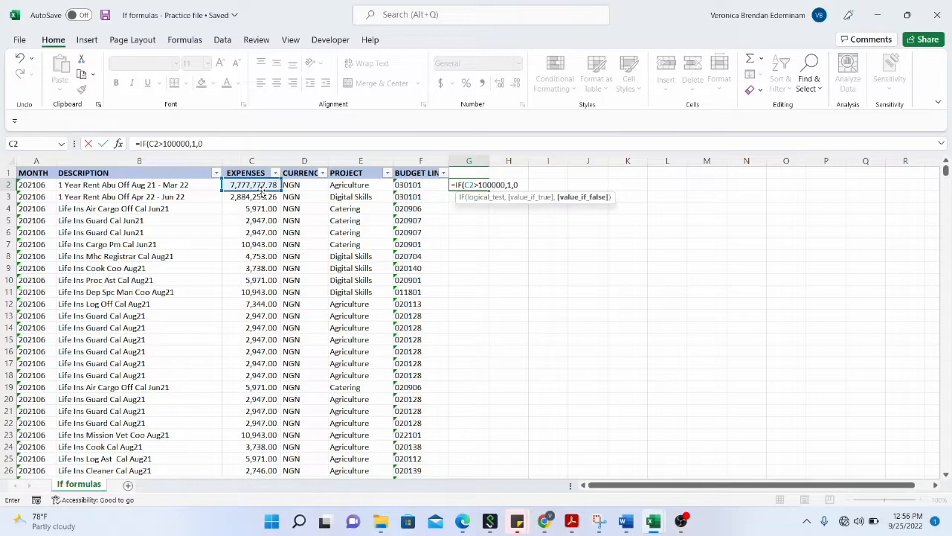
{"action": "key", "text": "Return"}
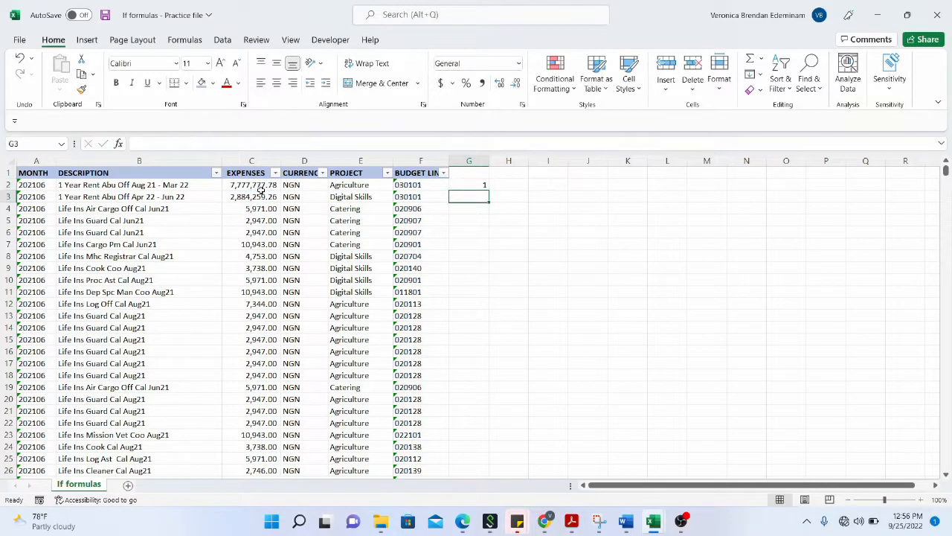
Step: Fill the IF formula from G2 down column G and check the first rows' flags against their expenses
{"action": "left_click", "coordinate": [463, 185]}
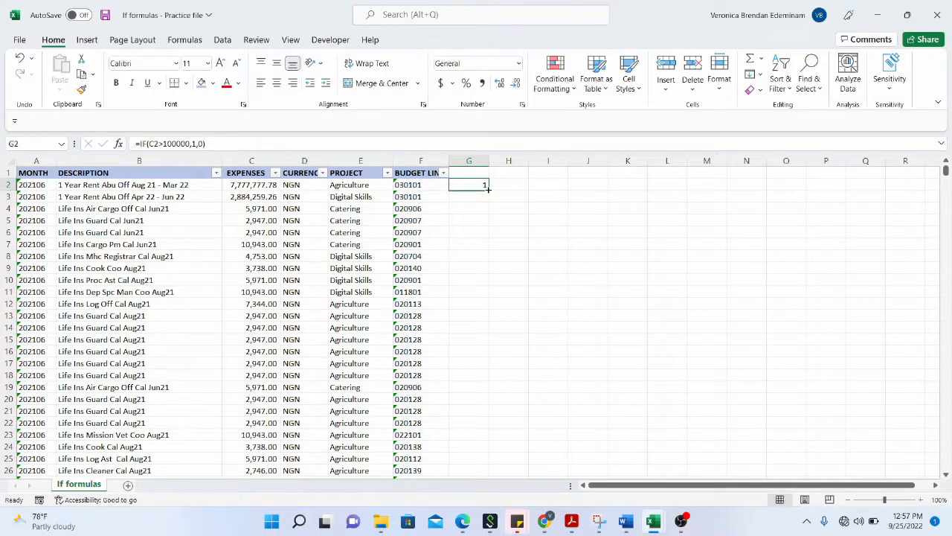
{"action": "double_click", "coordinate": [488, 189]}
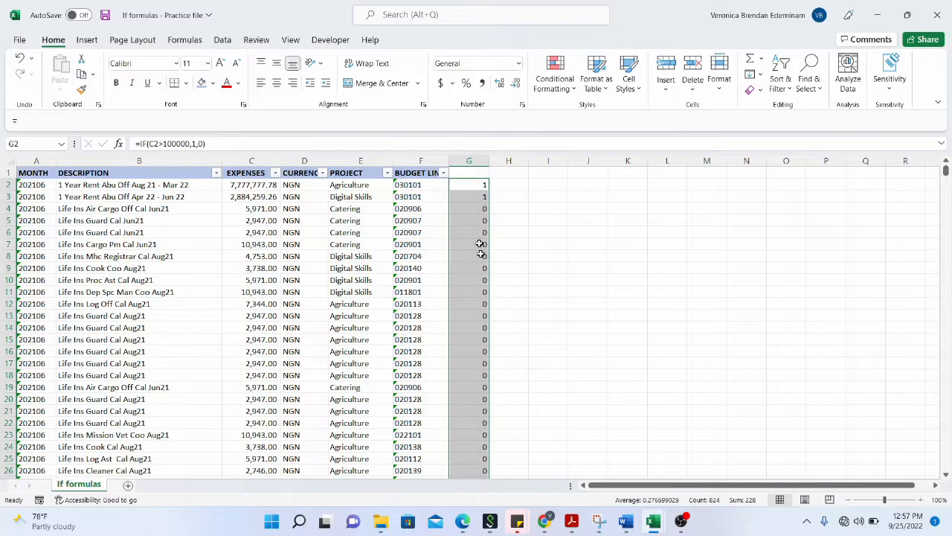
{"action": "left_click", "coordinate": [474, 189]}
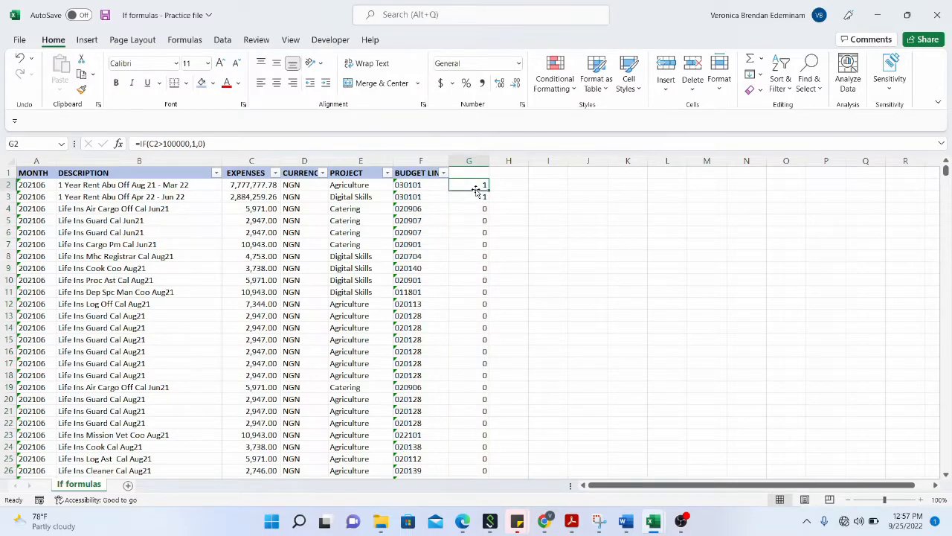
{"action": "left_click", "coordinate": [478, 194]}
{"action": "left_click", "coordinate": [475, 186]}
{"action": "left_click", "coordinate": [472, 197]}
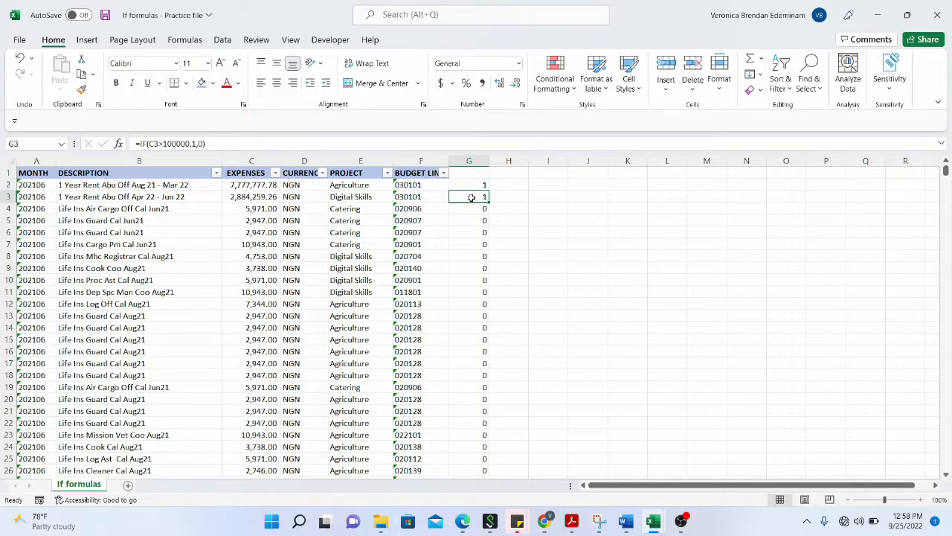
{"action": "left_click", "coordinate": [261, 197]}
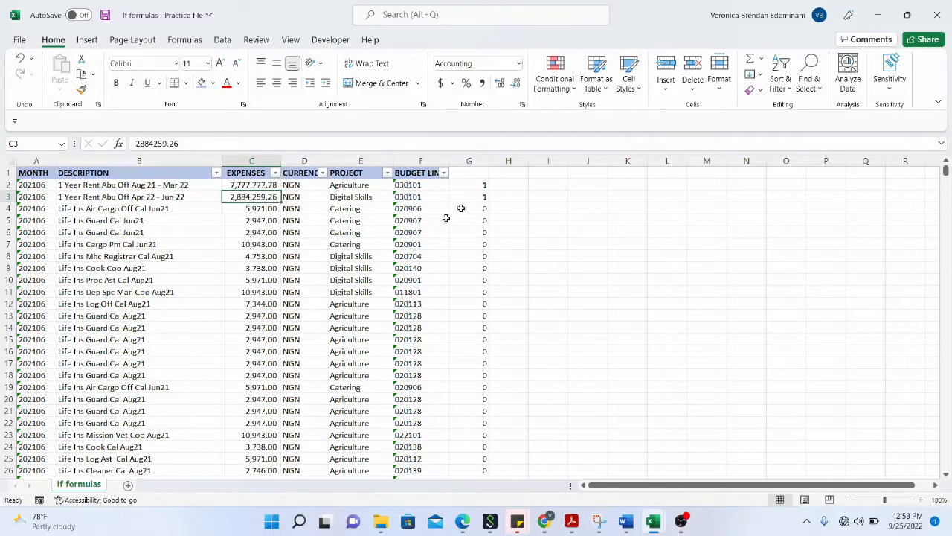
{"action": "left_click", "coordinate": [270, 212]}
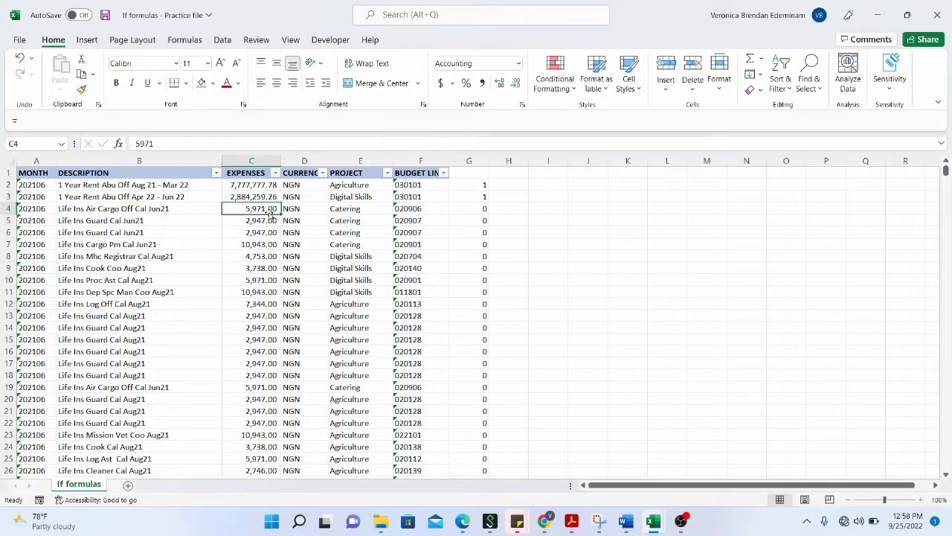
{"action": "left_click", "coordinate": [473, 207]}
Step: Enter >100000 as the header of column G in cell G1
{"action": "left_click", "coordinate": [467, 171]}
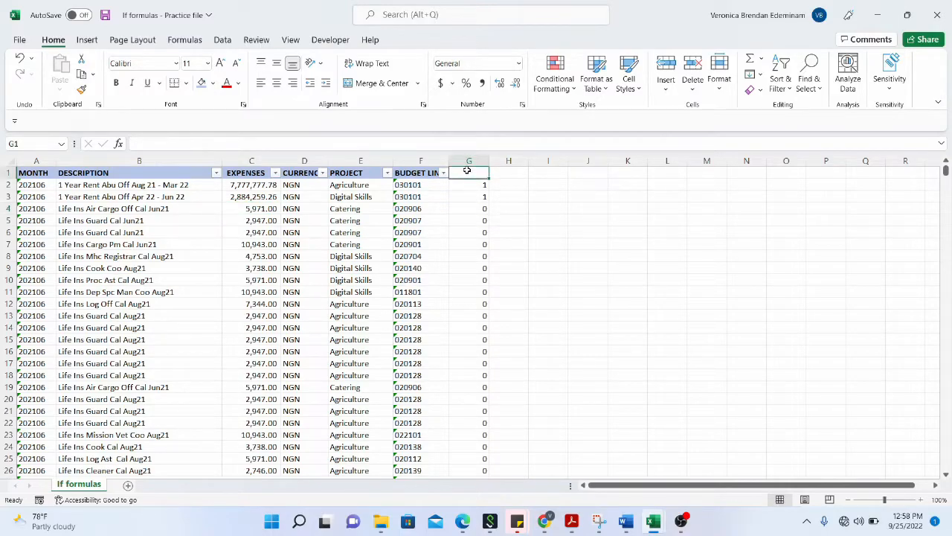
{"action": "type", "text": ">10"}
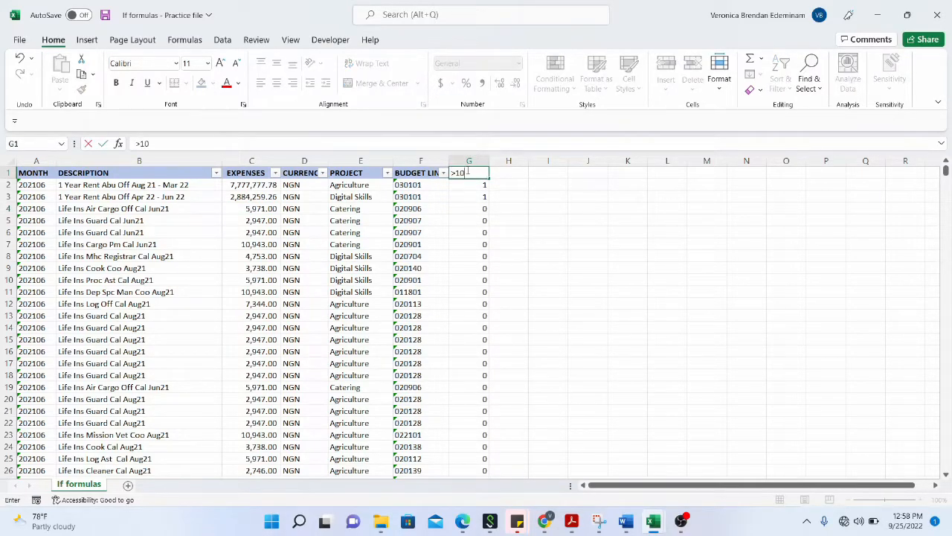
{"action": "type", "text": "0000"}
{"action": "left_click", "coordinate": [506, 170]}
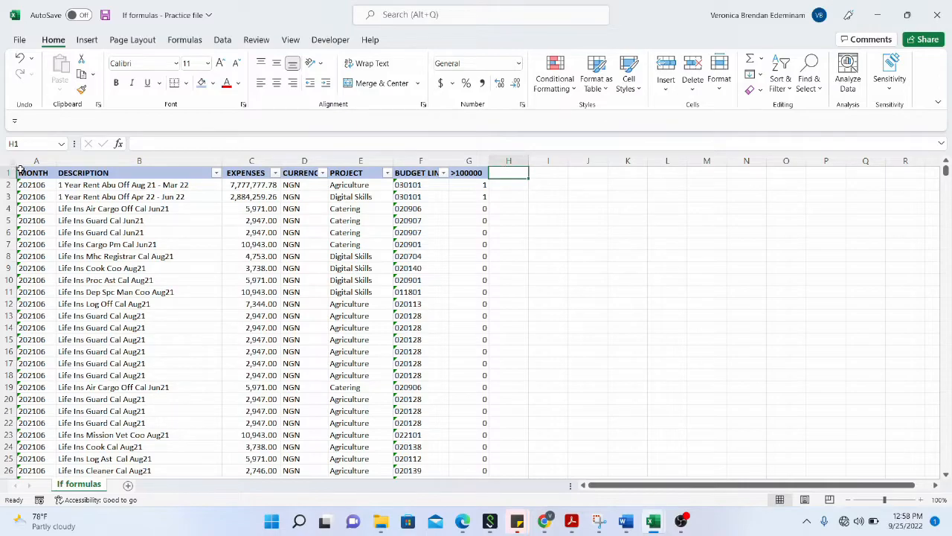
Step: Reapply the filter to the header row A1:G1 so that it also covers the >100000 column
{"action": "left_click_drag", "start_coordinate": [25, 173], "coordinate": [467, 179]}
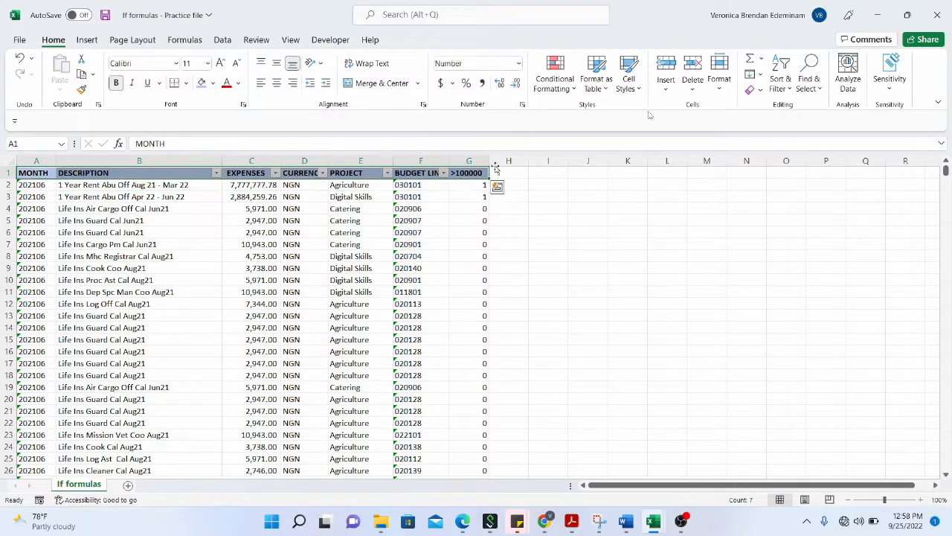
{"action": "left_click", "coordinate": [784, 82]}
{"action": "left_click", "coordinate": [803, 162]}
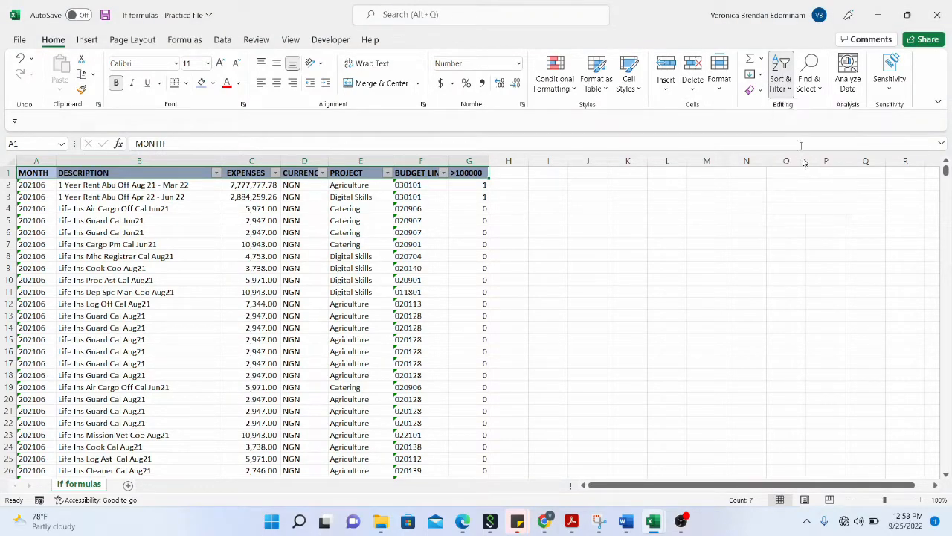
{"action": "left_click", "coordinate": [781, 81]}
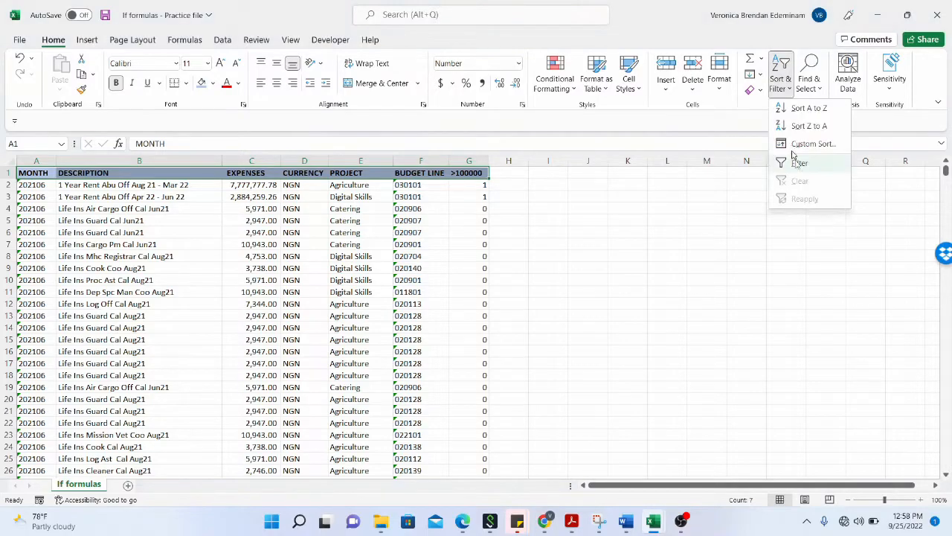
{"action": "left_click", "coordinate": [798, 162]}
{"action": "left_click", "coordinate": [439, 184]}
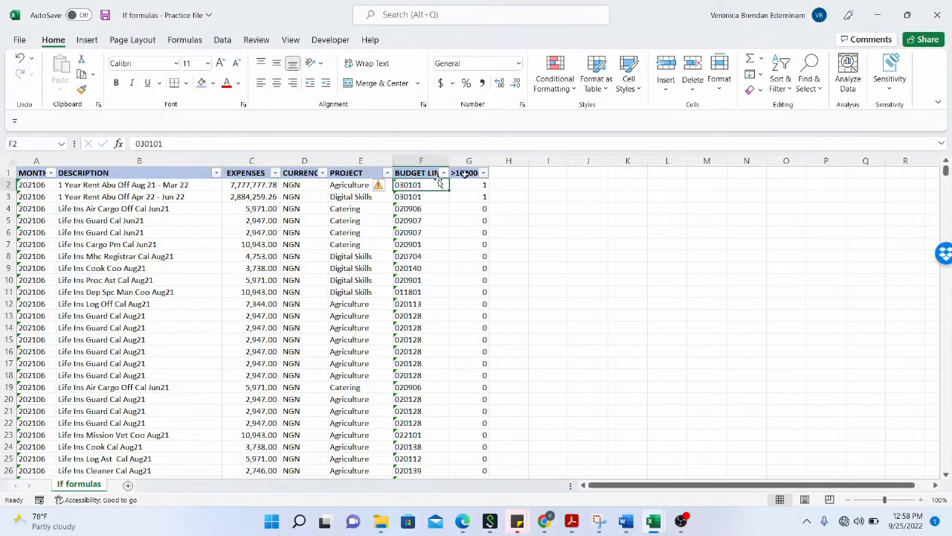
Step: Filter the >100000 column to show only rows flagged 1, and widen the EXPENSES column to fit its largest amounts
{"action": "left_click", "coordinate": [483, 172]}
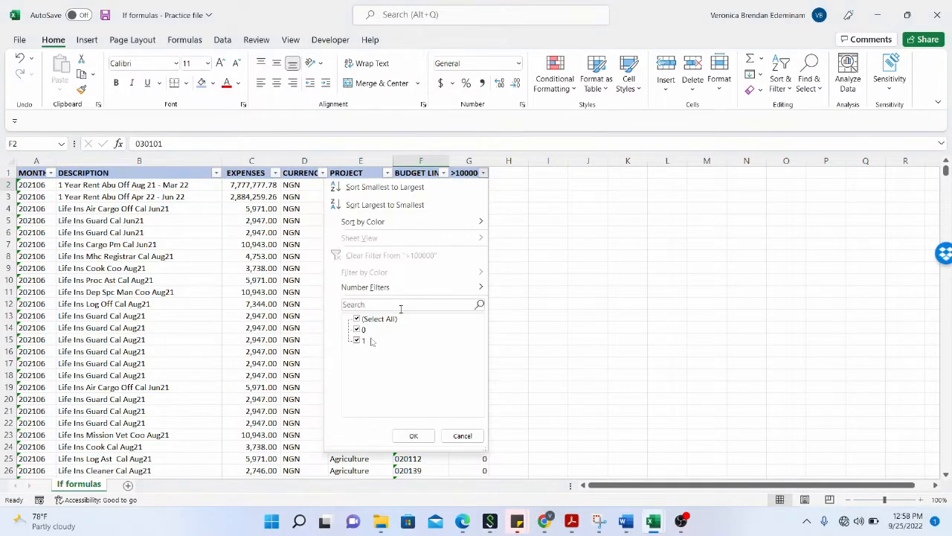
{"action": "left_click", "coordinate": [358, 329]}
{"action": "left_click", "coordinate": [413, 435]}
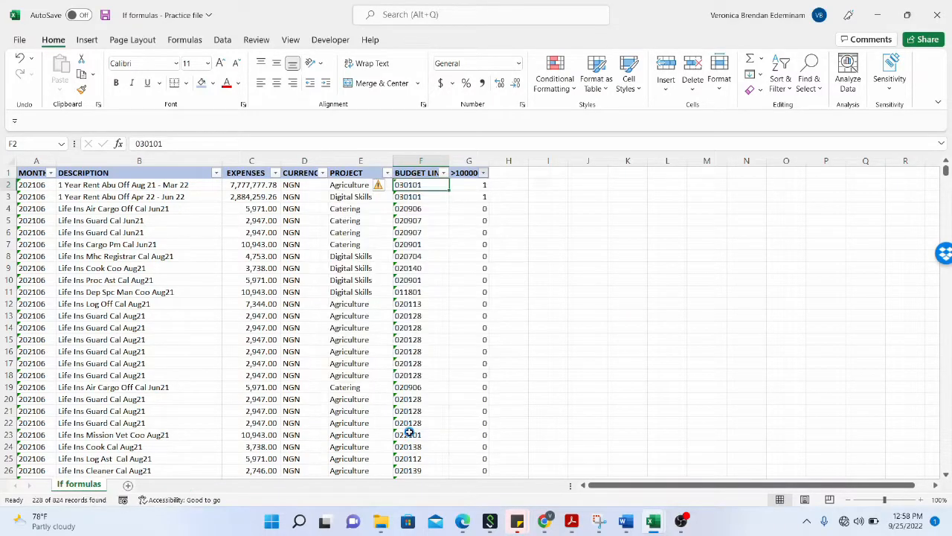
{"action": "left_click", "coordinate": [482, 187]}
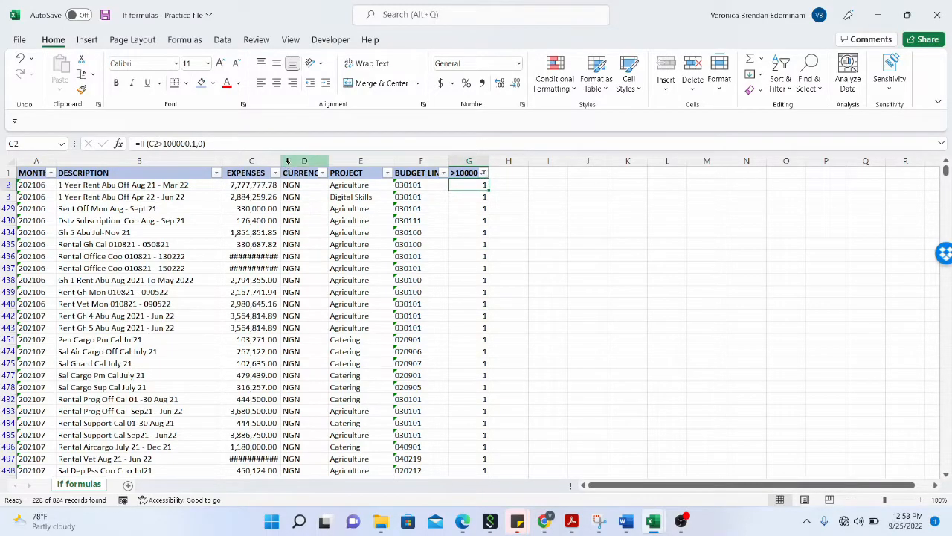
{"action": "left_click_drag", "start_coordinate": [281, 161], "coordinate": [290, 161]}
Step: Go down the filtered EXPENSES column from C3 and check that the listed amounts exceed 100000
{"action": "left_click", "coordinate": [264, 195]}
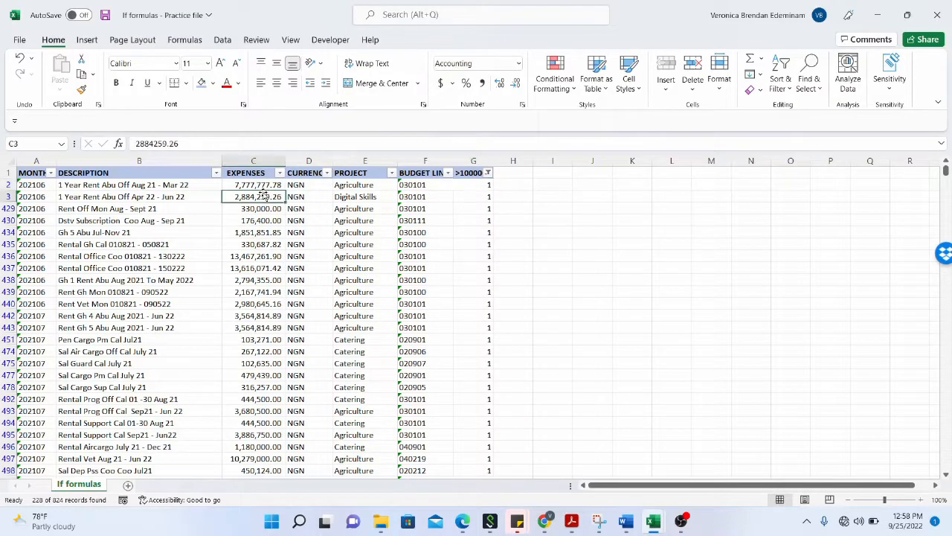
{"action": "key", "text": "Down"}
{"action": "key", "text": "Down"}
{"action": "key", "text": "Down"}
{"action": "key", "text": "Down"}
{"action": "key", "text": "Down"}
{"action": "key", "text": "Down"}
{"action": "key", "text": "Down"}
{"action": "key", "text": "Down"}
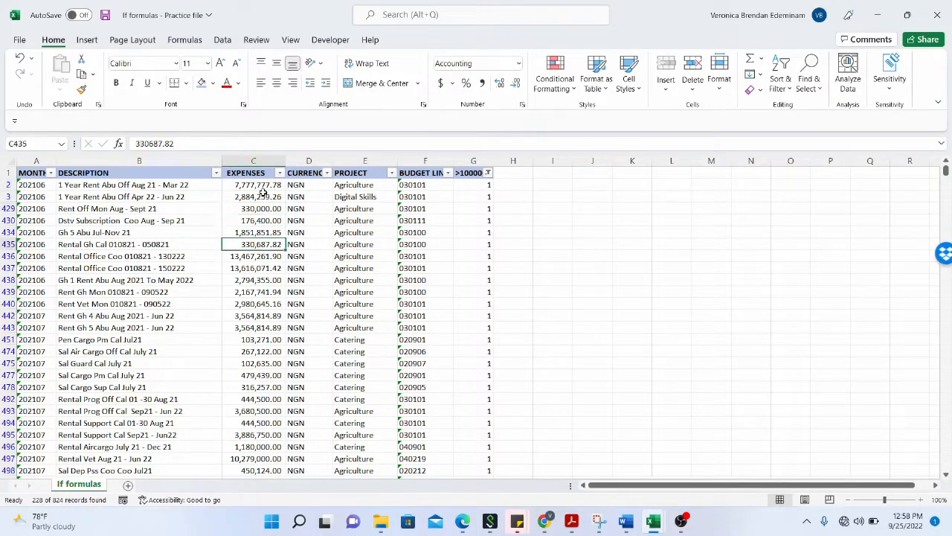
{"action": "key", "text": "Down"}
{"action": "key", "text": "Down"}
{"action": "key", "text": "Down"}
{"action": "key", "text": "Down"}
{"action": "key", "text": "Down"}
{"action": "key", "text": "Down"}
{"action": "key", "text": "Down"}
{"action": "key", "text": "Down"}
{"action": "key", "text": "Down"}
{"action": "key", "text": "Down"}
{"action": "key", "text": "Down"}
{"action": "key", "text": "Down"}
{"action": "key", "text": "Down"}
{"action": "key", "text": "Down"}
{"action": "key", "text": "Down"}
{"action": "key", "text": "Down"}
{"action": "key", "text": "Down"}
{"action": "key", "text": "Down"}
{"action": "key", "text": "Down"}
{"action": "key", "text": "Down"}
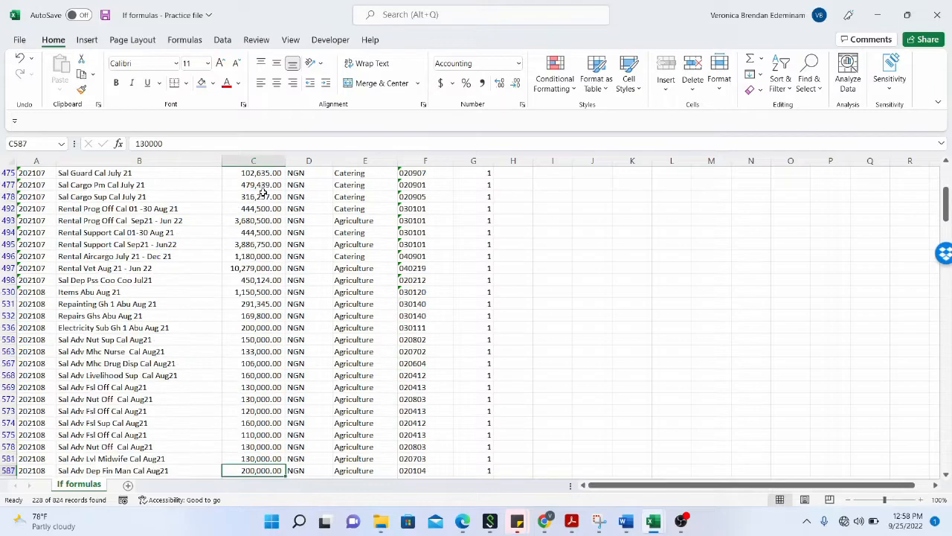
{"action": "key", "text": "Down"}
{"action": "key", "text": "Down"}
{"action": "key", "text": "Down"}
{"action": "key", "text": "Down"}
{"action": "key", "text": "Down"}
{"action": "key", "text": "Down"}
{"action": "key", "text": "Down"}
{"action": "key", "text": "Down"}
{"action": "key", "text": "Down"}
{"action": "key", "text": "Down"}
{"action": "key", "text": "Down"}
{"action": "key", "text": "Down"}
{"action": "key", "text": "Down"}
{"action": "key", "text": "Down"}
{"action": "key", "text": "Down"}
{"action": "key", "text": "Down"}
{"action": "key", "text": "Down"}
{"action": "key", "text": "Down"}
{"action": "key", "text": "Down"}
{"action": "key", "text": "Down"}
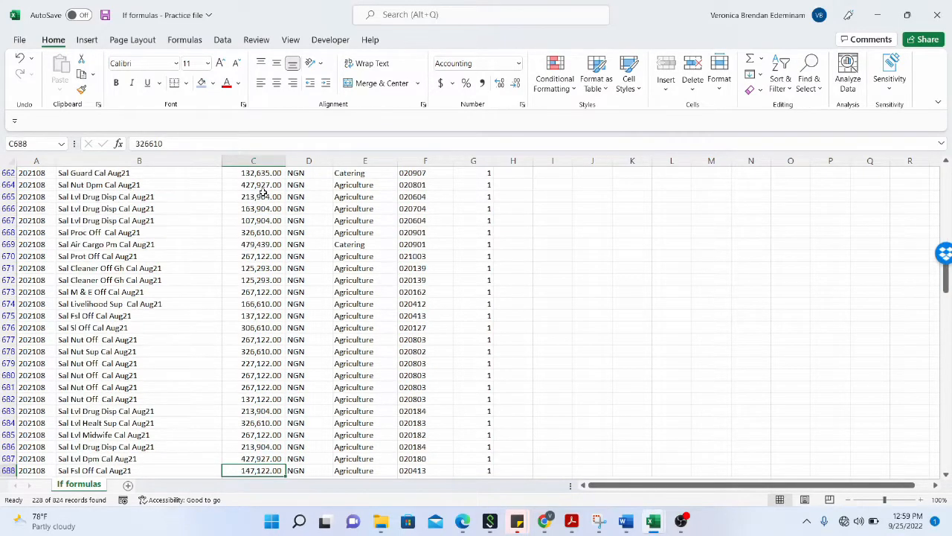
{"action": "key", "text": "Down"}
{"action": "key", "text": "Down"}
{"action": "key", "text": "Down"}
{"action": "key", "text": "Down"}
{"action": "key", "text": "Down"}
{"action": "key", "text": "Down"}
{"action": "key", "text": "Down"}
{"action": "key", "text": "Down"}
{"action": "key", "text": "Down"}
{"action": "key", "text": "Down"}
{"action": "key", "text": "Down"}
{"action": "key", "text": "Down"}
{"action": "key", "text": "Down"}
{"action": "key", "text": "Down"}
{"action": "key", "text": "Down"}
{"action": "key", "text": "Down"}
{"action": "key", "text": "Down"}
{"action": "key", "text": "Down"}
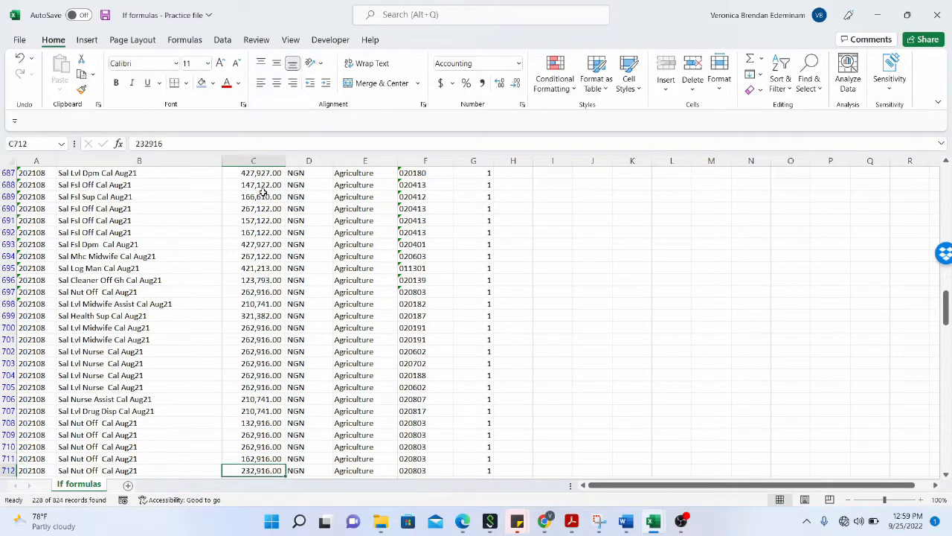
{"action": "key", "text": "Down"}
{"action": "key", "text": "Down"}
{"action": "key", "text": "Down"}
{"action": "key", "text": "Down"}
{"action": "key", "text": "Down"}
{"action": "key", "text": "Down"}
{"action": "key", "text": "Down"}
{"action": "key", "text": "Down"}
{"action": "key", "text": "Down"}
{"action": "key", "text": "Down"}
{"action": "key", "text": "Down"}
{"action": "key", "text": "Down"}
{"action": "key", "text": "Down"}
{"action": "key", "text": "Down"}
{"action": "key", "text": "Down"}
{"action": "key", "text": "Down"}
{"action": "key", "text": "Down"}
{"action": "key", "text": "Down"}
{"action": "key", "text": "Down"}
{"action": "key", "text": "Down"}
{"action": "key", "text": "Down"}
{"action": "key", "text": "Down"}
{"action": "key", "text": "Down"}
{"action": "key", "text": "Down"}
{"action": "key", "text": "Down"}
{"action": "key", "text": "Down"}
{"action": "key", "text": "Down"}
{"action": "key", "text": "Down"}
{"action": "key", "text": "Down"}
{"action": "key", "text": "Down"}
{"action": "key", "text": "Down"}
{"action": "key", "text": "Down"}
{"action": "key", "text": "Down"}
{"action": "key", "text": "Down"}
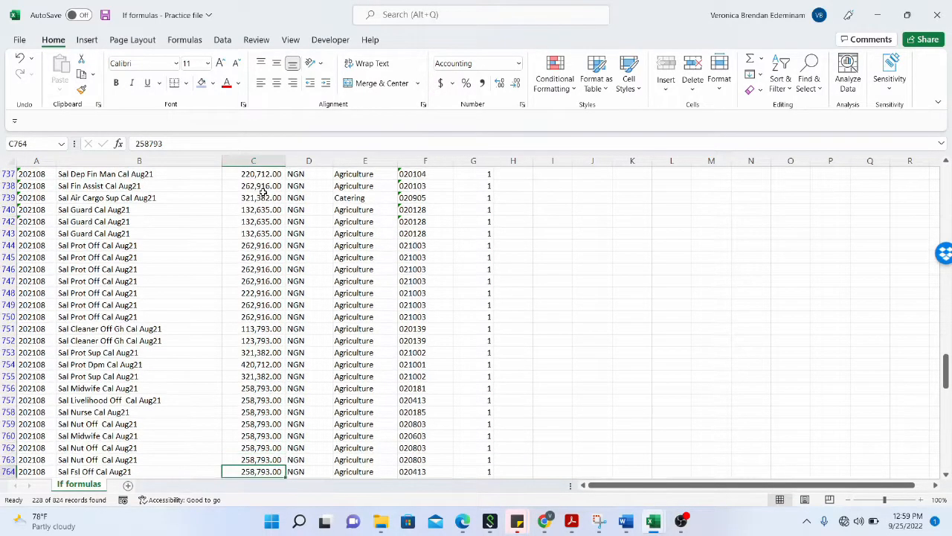
Step: Go back up the filtered EXPENSES column to its header in C1, checking that the listed amounts exceed 100000
{"action": "key", "text": "Up"}
{"action": "key", "text": "Up"}
{"action": "key", "text": "Up"}
{"action": "key", "text": "Up"}
{"action": "key", "text": "Up"}
{"action": "key", "text": "Up"}
{"action": "key", "text": "Up"}
{"action": "key", "text": "Up"}
{"action": "key", "text": "Up"}
{"action": "key", "text": "Up"}
{"action": "key", "text": "Up"}
{"action": "key", "text": "Up"}
{"action": "key", "text": "Up"}
{"action": "key", "text": "Up"}
{"action": "key", "text": "Up"}
{"action": "key", "text": "Up"}
{"action": "key", "text": "Up"}
{"action": "key", "text": "Up"}
{"action": "key", "text": "Up"}
{"action": "key", "text": "Up"}
{"action": "key", "text": "Up"}
{"action": "key", "text": "Up"}
{"action": "key", "text": "Up"}
{"action": "key", "text": "Up"}
{"action": "key", "text": "Up"}
{"action": "key", "text": "Up"}
{"action": "key", "text": "Up"}
{"action": "key", "text": "Up"}
{"action": "key", "text": "Up"}
{"action": "key", "text": "Up"}
{"action": "key", "text": "Up"}
{"action": "key", "text": "Up"}
{"action": "key", "text": "Up"}
{"action": "key", "text": "Up"}
{"action": "key", "text": "Up"}
{"action": "key", "text": "Up"}
{"action": "key", "text": "Up"}
{"action": "key", "text": "Up"}
{"action": "key", "text": "Up"}
{"action": "key", "text": "Up"}
{"action": "key", "text": "Up"}
{"action": "key", "text": "Up"}
{"action": "key", "text": "Up"}
{"action": "key", "text": "Up"}
{"action": "key", "text": "Up"}
{"action": "key", "text": "Up"}
{"action": "key", "text": "Up"}
{"action": "key", "text": "Up"}
{"action": "key", "text": "Up"}
{"action": "key", "text": "Up"}
{"action": "key", "text": "Up"}
{"action": "key", "text": "Up"}
{"action": "key", "text": "Up"}
{"action": "key", "text": "Up"}
{"action": "key", "text": "Up"}
{"action": "key", "text": "Up"}
{"action": "key", "text": "Up"}
{"action": "key", "text": "Up"}
{"action": "key", "text": "Up"}
{"action": "key", "text": "Up"}
{"action": "key", "text": "Up"}
{"action": "key", "text": "Up"}
{"action": "key", "text": "Up"}
{"action": "key", "text": "Up"}
{"action": "key", "text": "Up"}
{"action": "key", "text": "Up"}
{"action": "key", "text": "Up"}
{"action": "key", "text": "Up"}
{"action": "key", "text": "Up"}
{"action": "key", "text": "Up"}
{"action": "key", "text": "Up"}
{"action": "key", "text": "Up"}
{"action": "key", "text": "Up"}
{"action": "key", "text": "Up"}
{"action": "key", "text": "Up"}
{"action": "key", "text": "Up"}
{"action": "key", "text": "Up"}
{"action": "key", "text": "Up"}
{"action": "key", "text": "Up"}
{"action": "key", "text": "Up"}
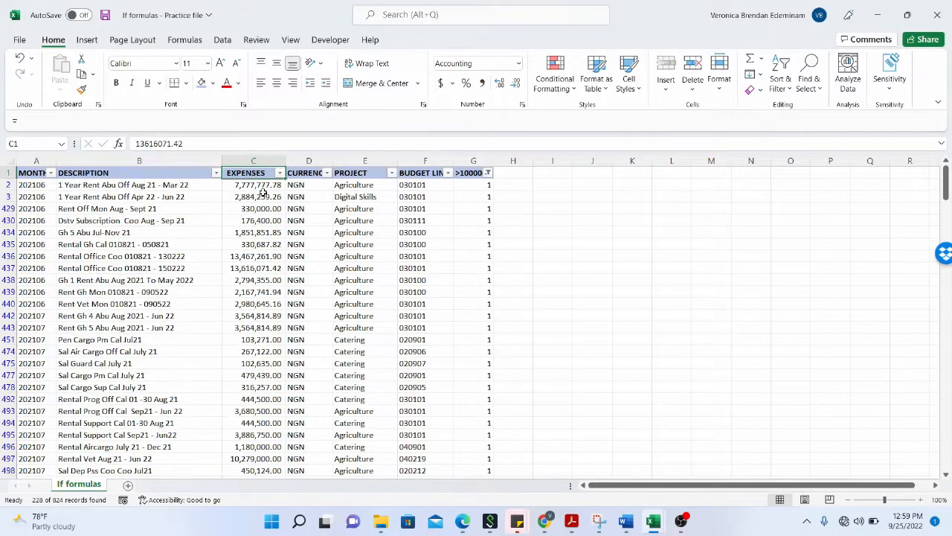
Step: Reset the filter on the >100000 column to include all values, both 0 and 1
{"action": "left_click", "coordinate": [487, 172]}
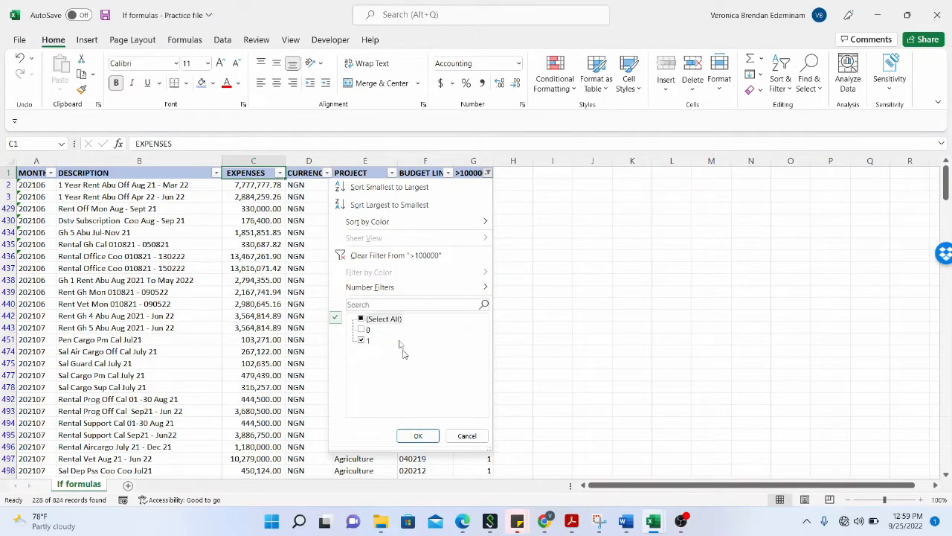
{"action": "left_click", "coordinate": [392, 319]}
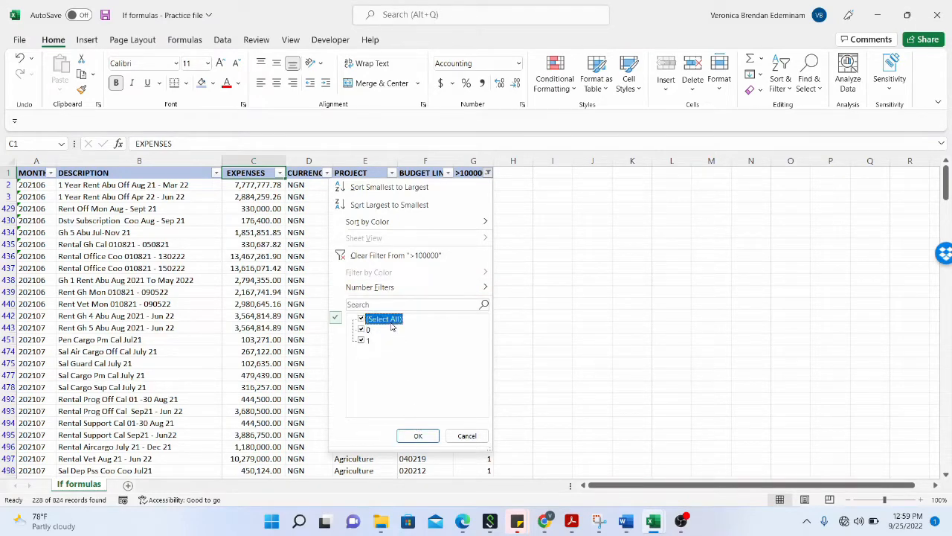
{"action": "left_click", "coordinate": [418, 436]}
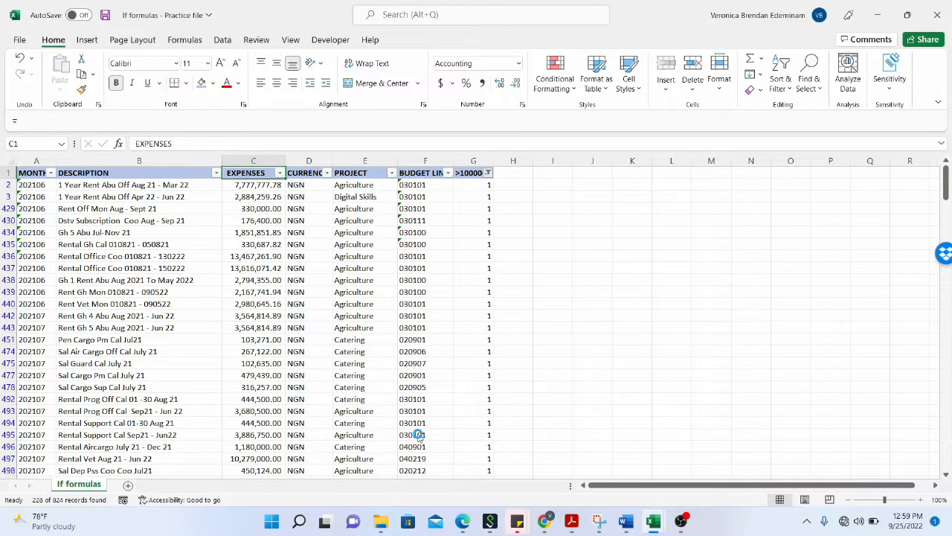
Step: Enter >=100000 as the header of column H in cell H1
{"action": "left_click", "coordinate": [518, 174]}
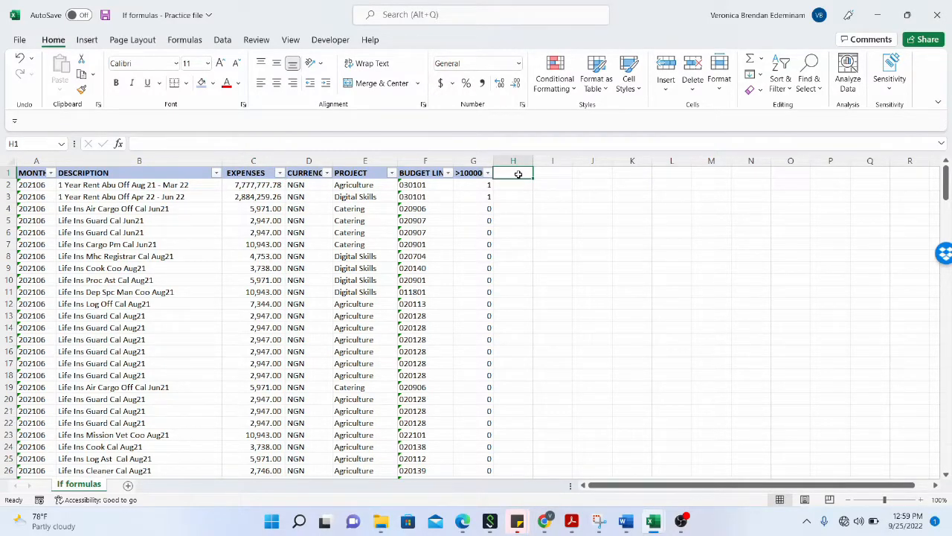
{"action": "type", "text": ">"}
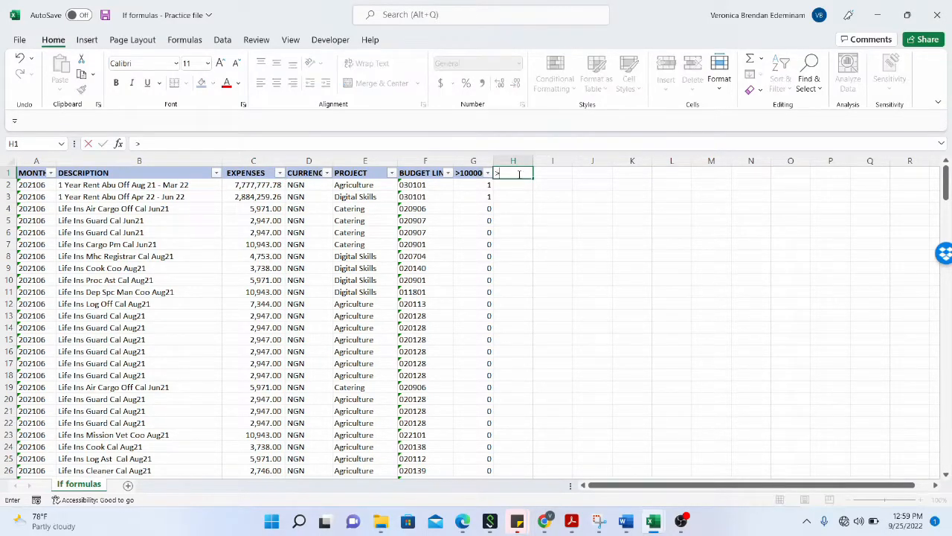
{"action": "type", "text": "=100000"}
{"action": "key", "text": "Return"}
Step: Enter the formula =IF(C2>=100000,1,0) in H2 to flag expenses of at least 100000
{"action": "type", "text": "=IF"}
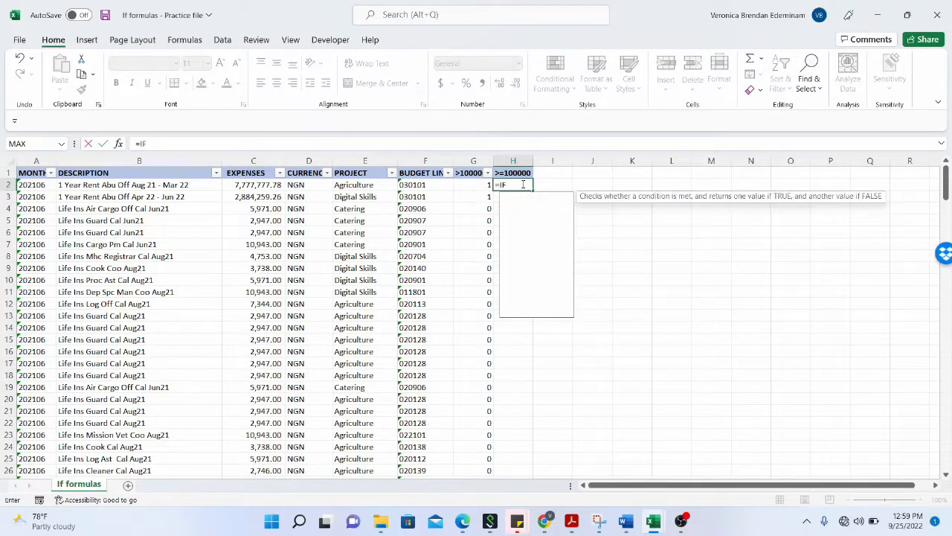
{"action": "type", "text": "("}
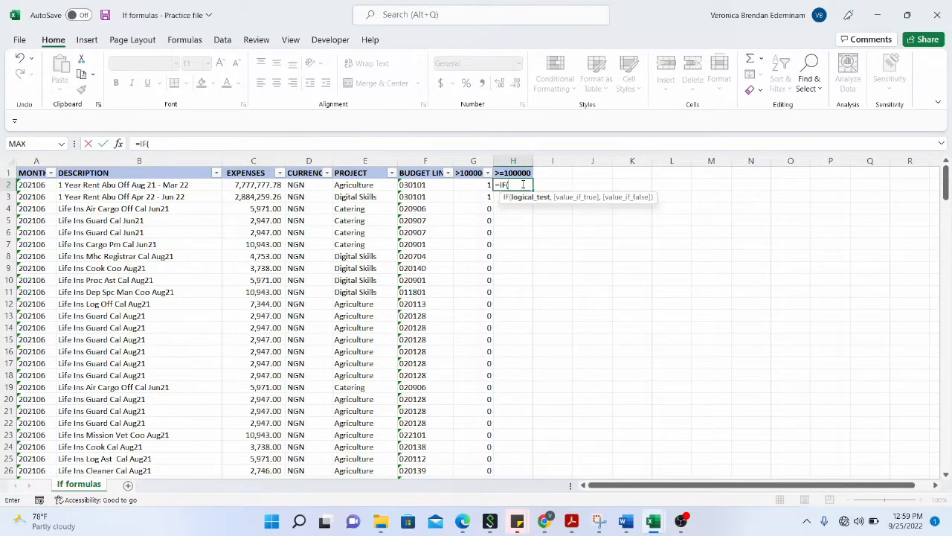
{"action": "left_click", "coordinate": [271, 192]}
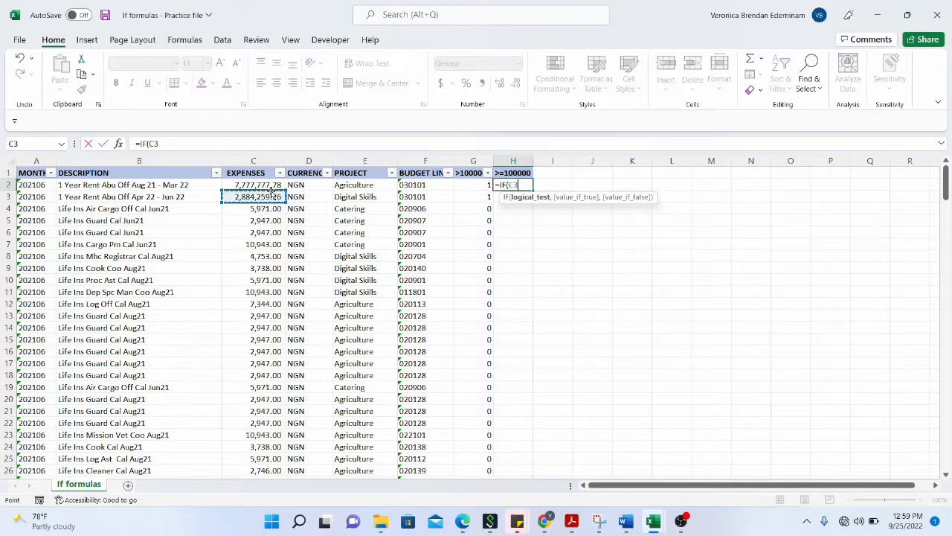
{"action": "left_click", "coordinate": [270, 186]}
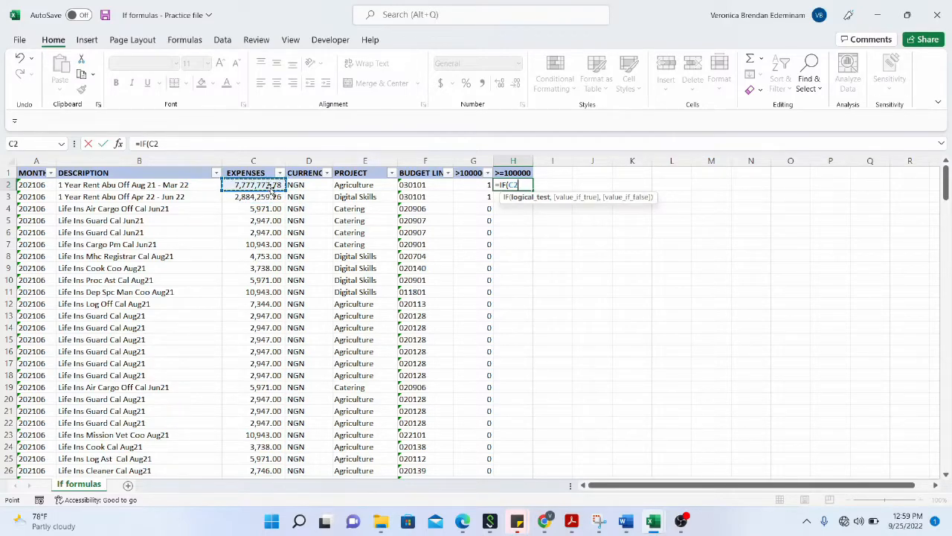
{"action": "type", "text": ">=100000"}
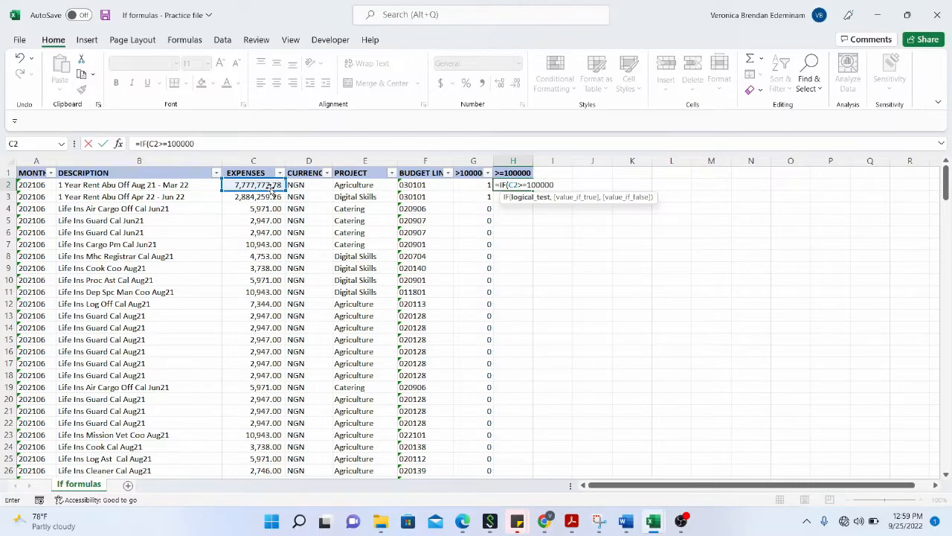
{"action": "type", "text": ","}
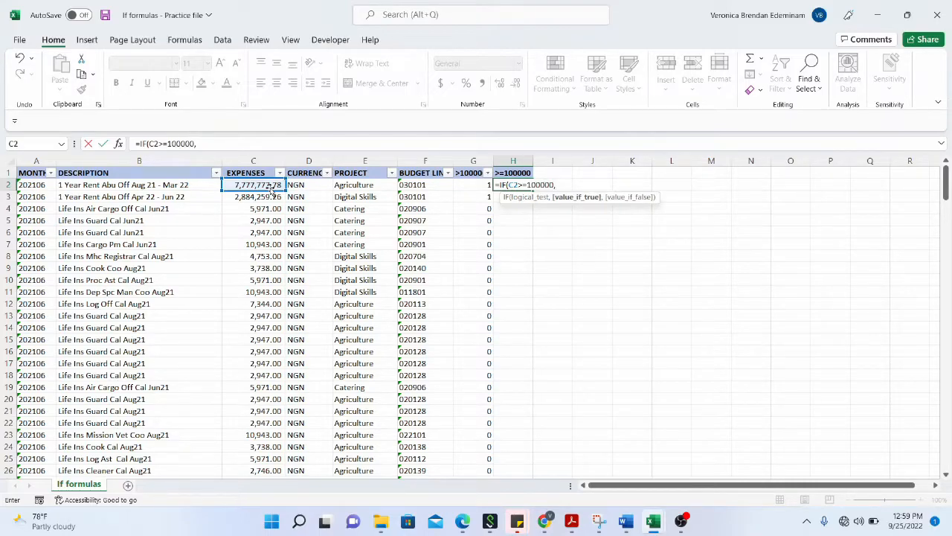
{"action": "type", "text": "1,"}
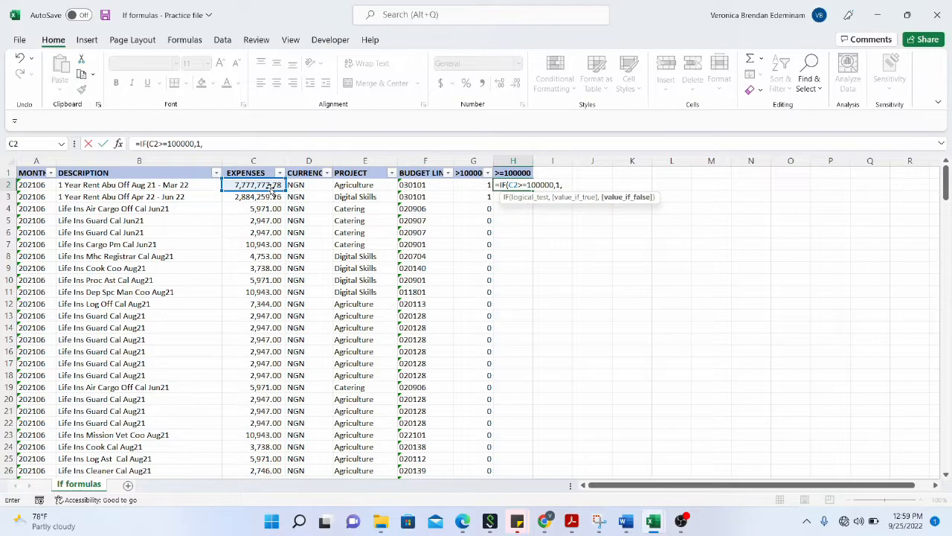
{"action": "type", "text": "0)"}
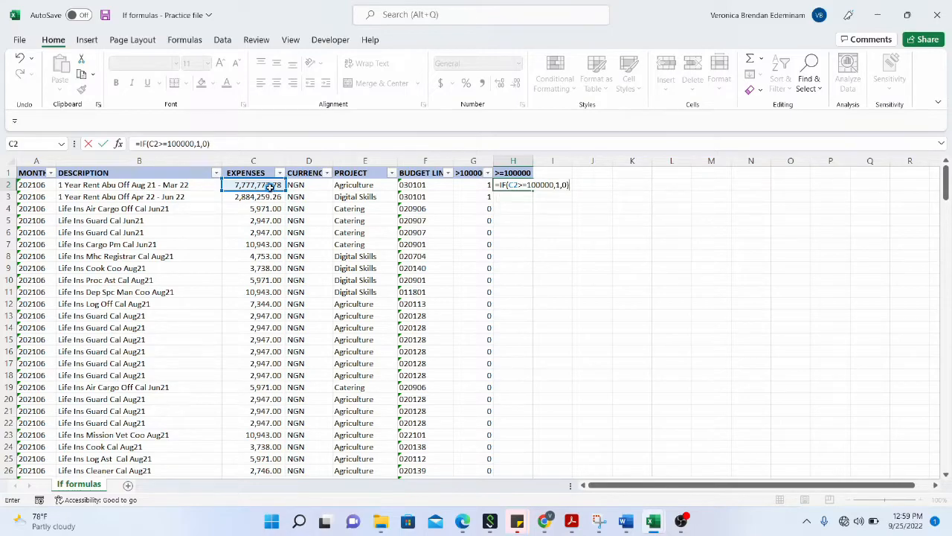
{"action": "key", "text": "Return"}
Step: Fill the H2 formula down the whole >=100000 column and check the first flagged cells
{"action": "left_click", "coordinate": [523, 186]}
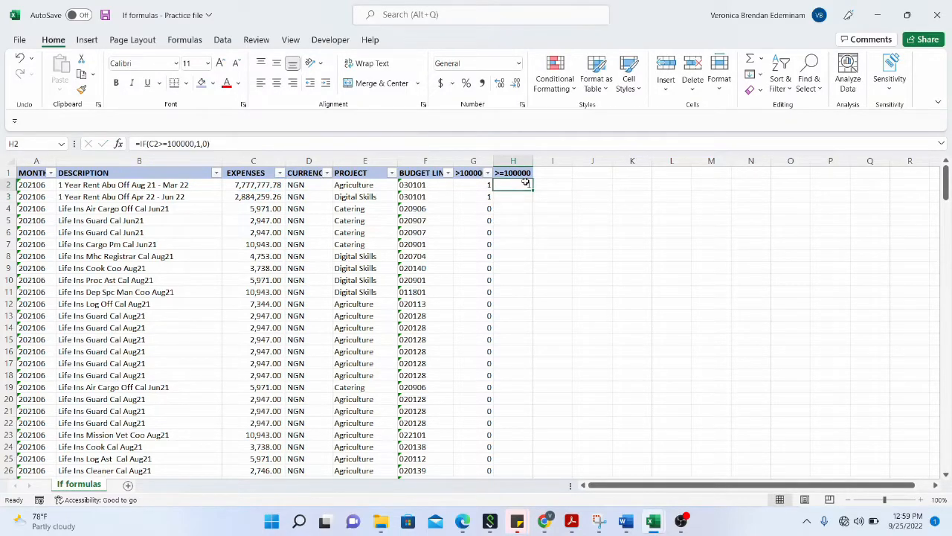
{"action": "double_click", "coordinate": [530, 189]}
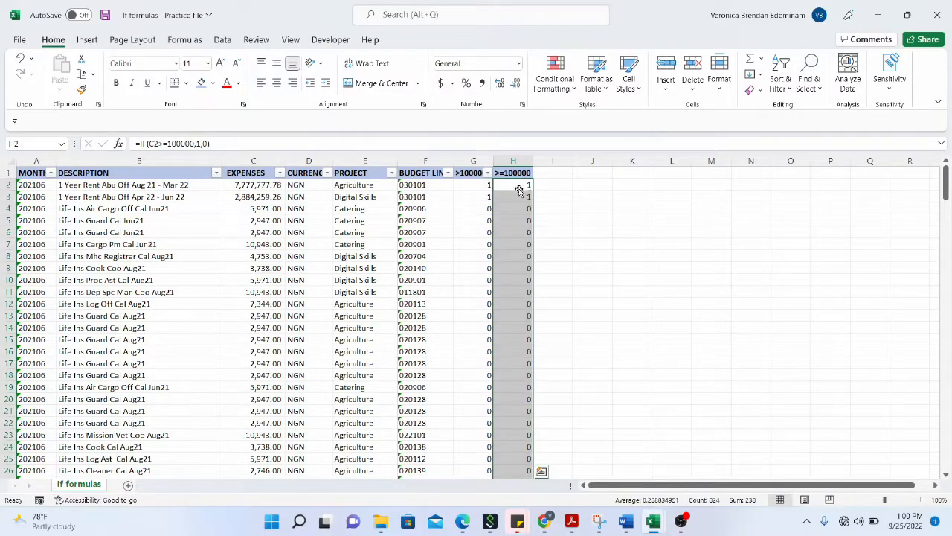
{"action": "left_click", "coordinate": [519, 188]}
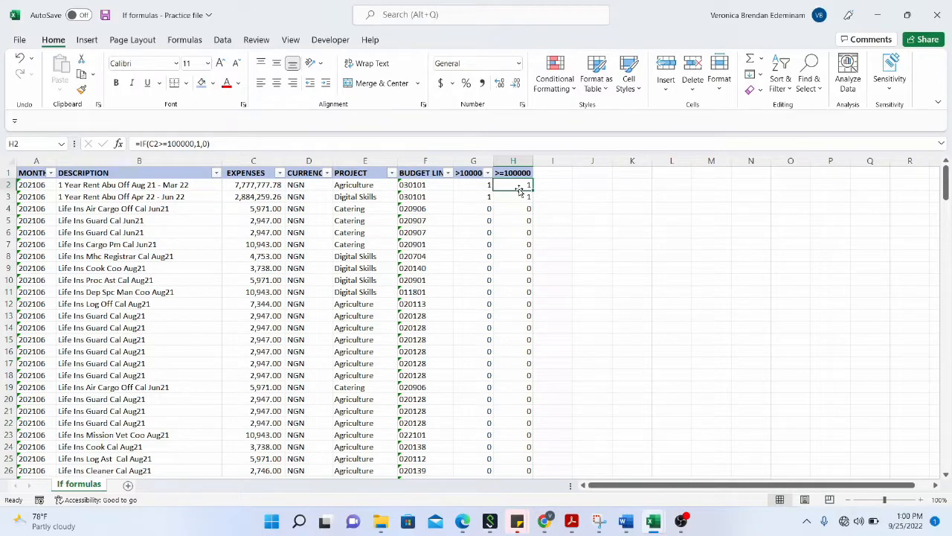
{"action": "left_click", "coordinate": [527, 198]}
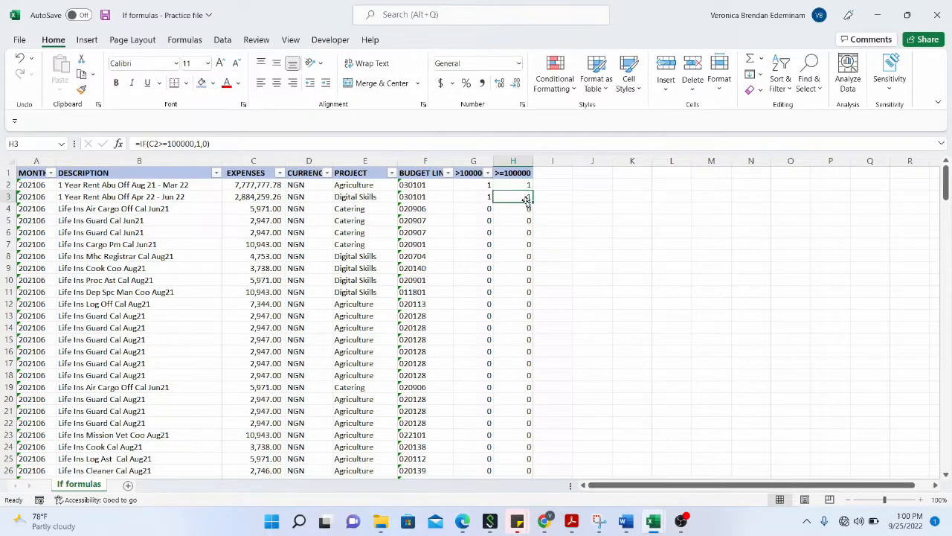
Step: Enter =100000 as the header of column I in cell I1, with a leading apostrophe so it is kept as text
{"action": "left_click", "coordinate": [558, 175]}
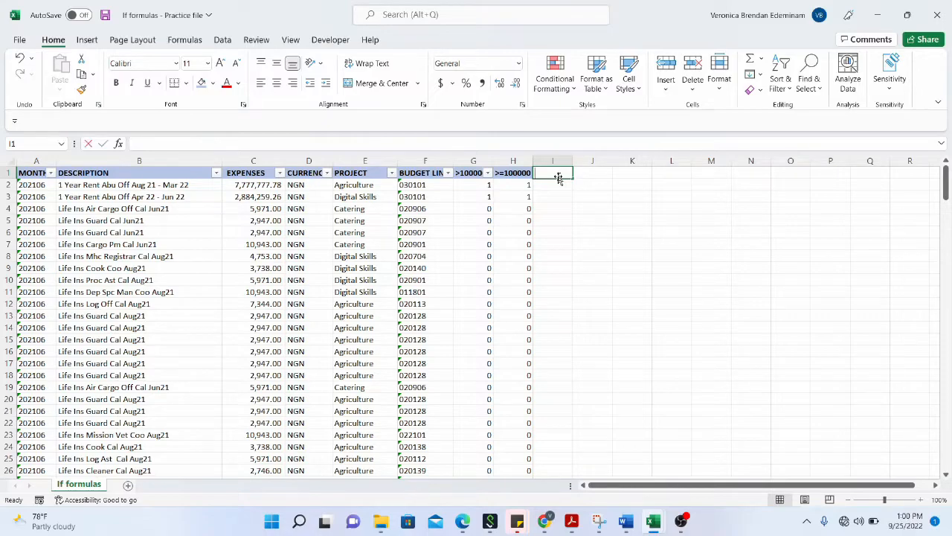
{"action": "type", "text": "=100000"}
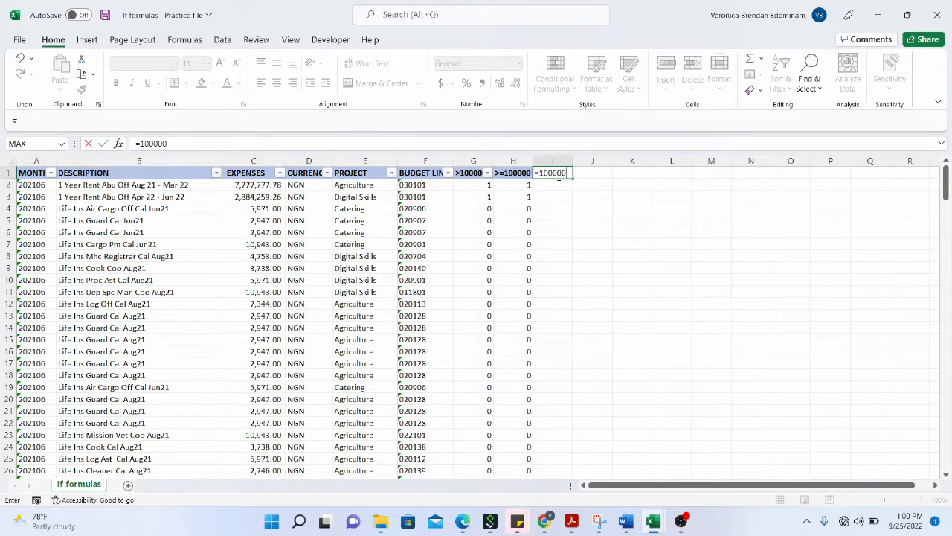
{"action": "key", "text": "Return"}
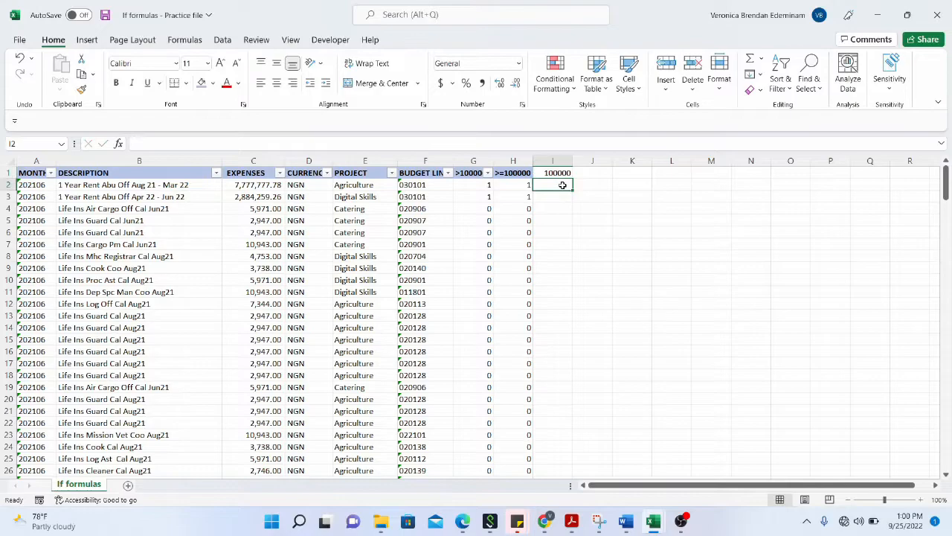
{"action": "left_click", "coordinate": [554, 173]}
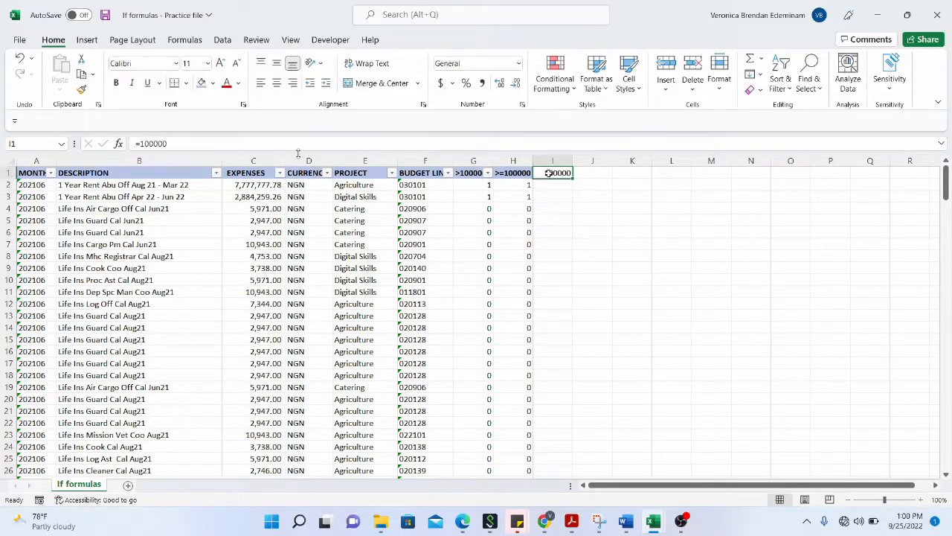
{"action": "left_click", "coordinate": [135, 143]}
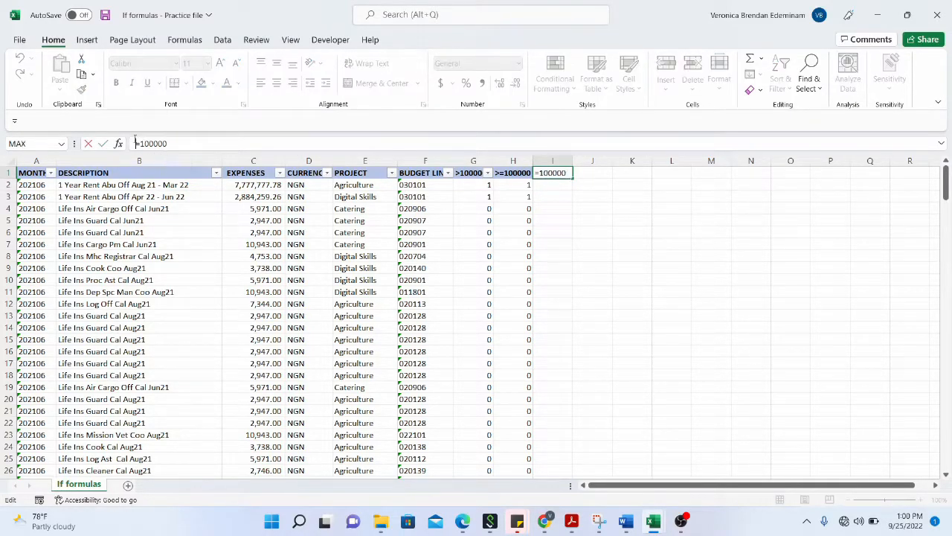
{"action": "key", "text": "Return"}
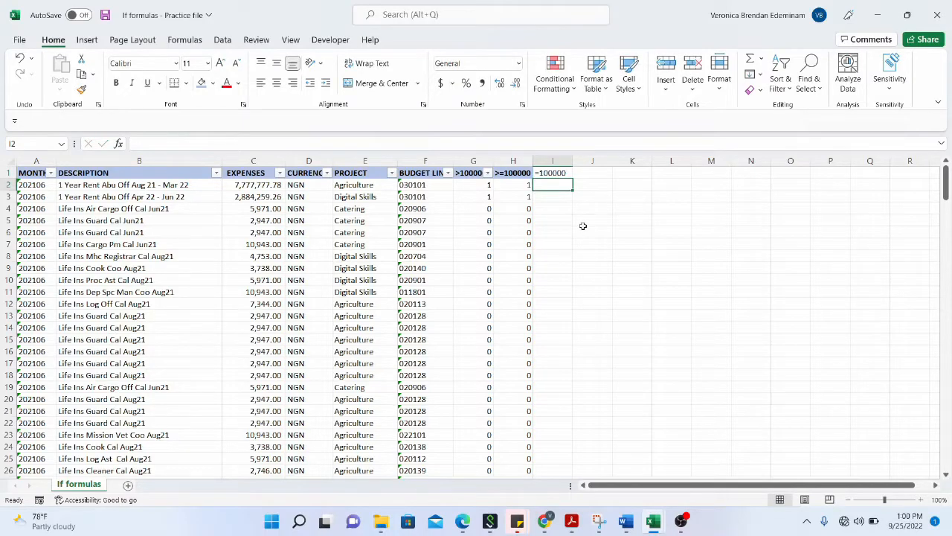
Step: Remove the leading apostrophe from the I1 header so that =100000 is evaluated as a formula
{"action": "left_click", "coordinate": [519, 177]}
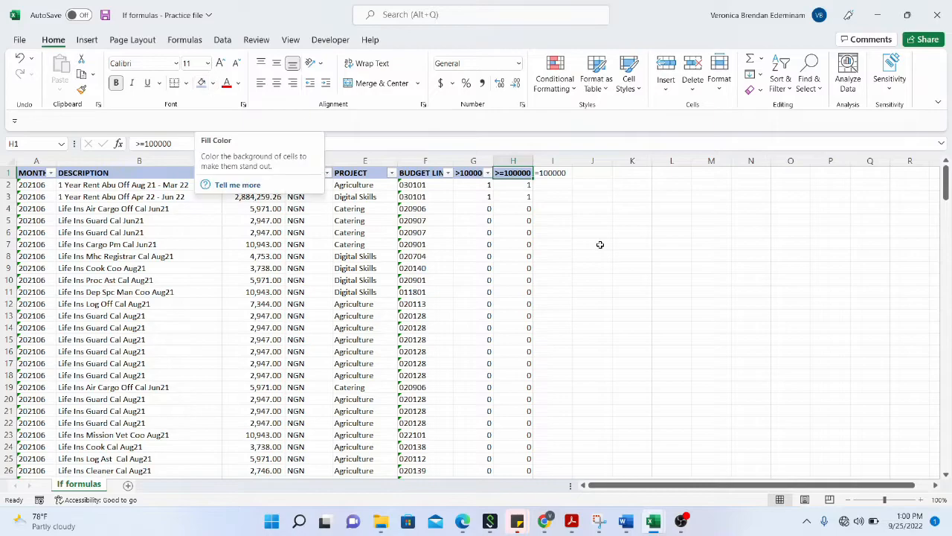
{"action": "left_click", "coordinate": [549, 172]}
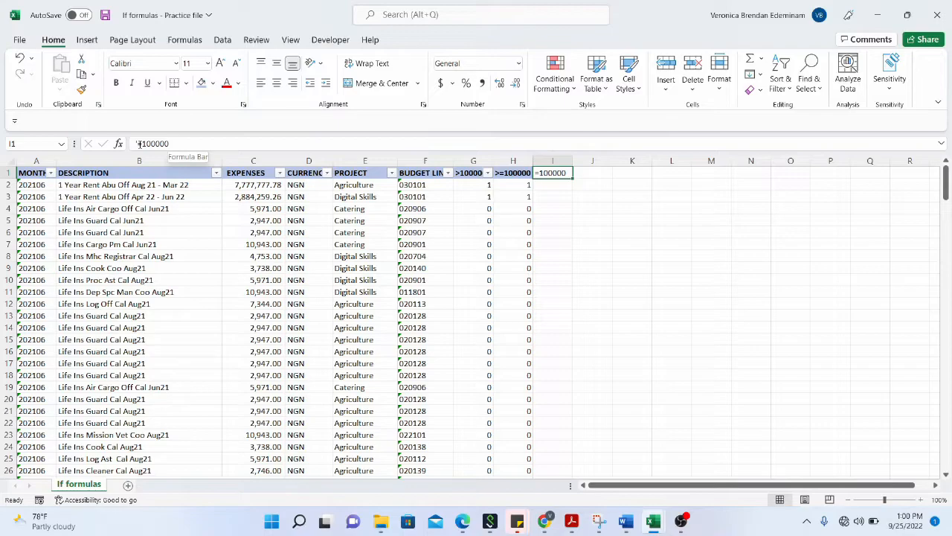
{"action": "left_click", "coordinate": [139, 143]}
{"action": "key", "text": "BackSpace"}
{"action": "key", "text": "Return"}
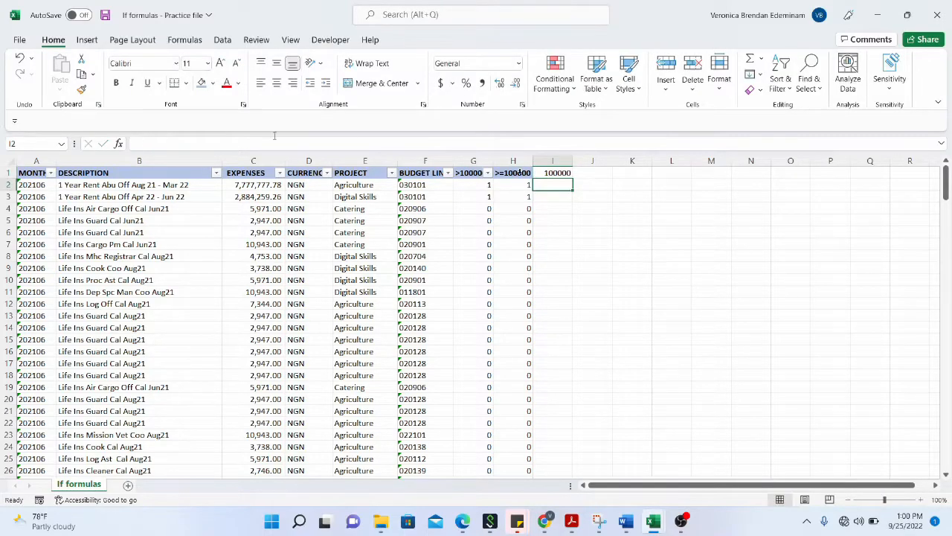
Step: Put an apostrophe before =100000 in I1 so that the header displays as text
{"action": "left_click", "coordinate": [549, 172]}
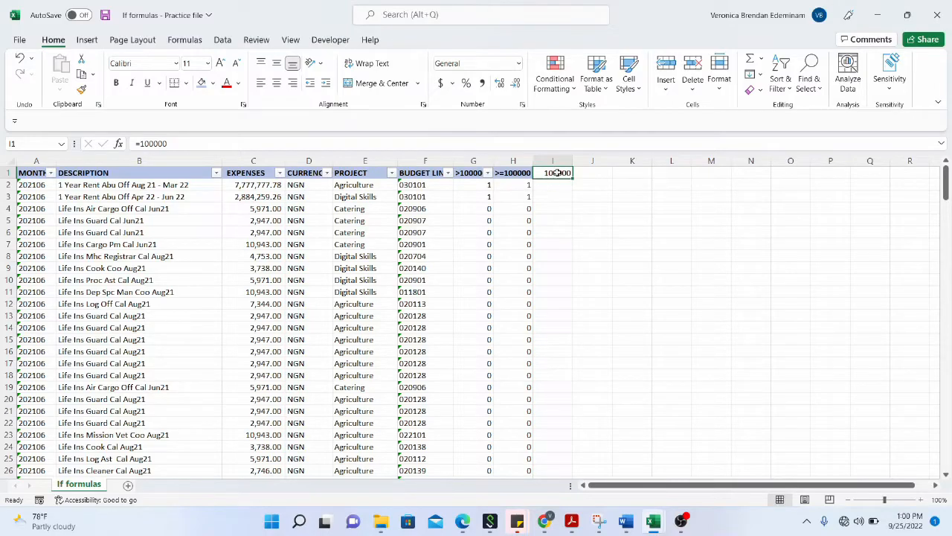
{"action": "left_click", "coordinate": [132, 143]}
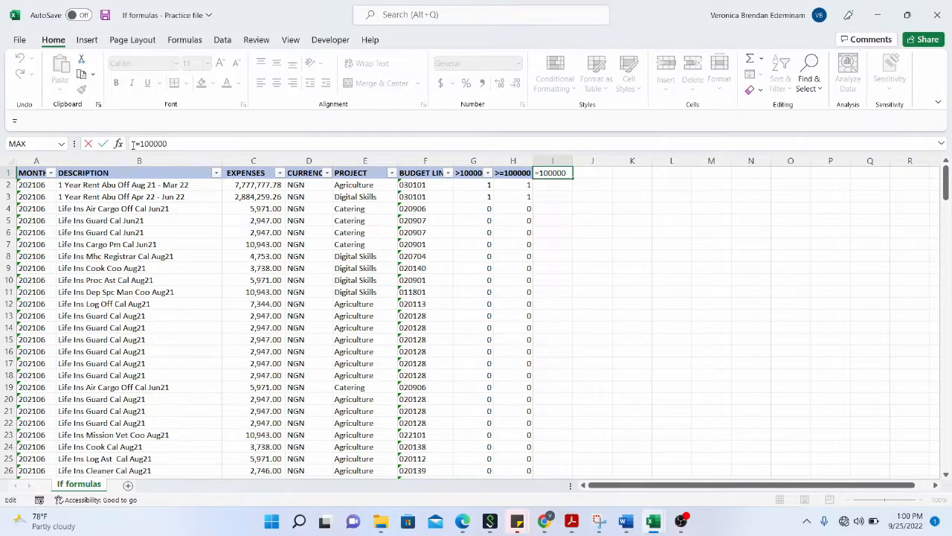
{"action": "type", "text": "'"}
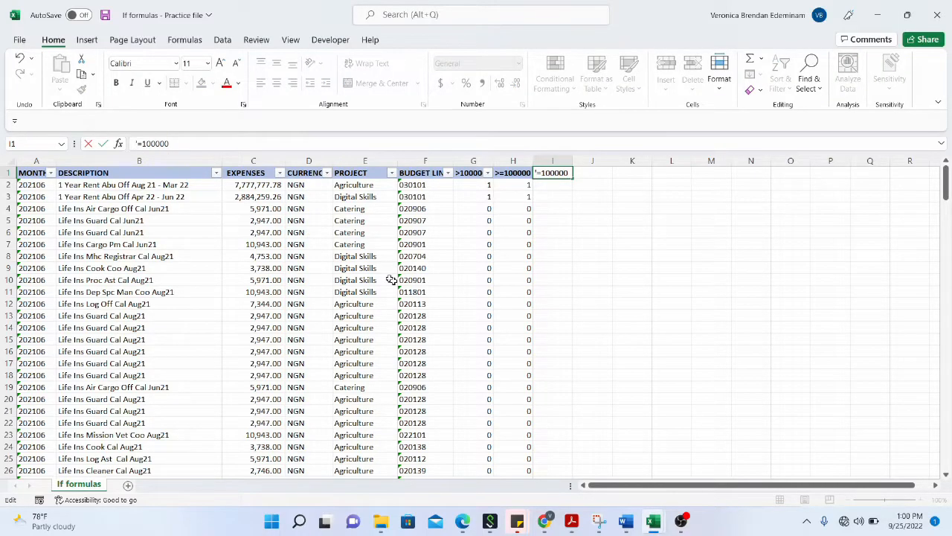
{"action": "left_click", "coordinate": [549, 242]}
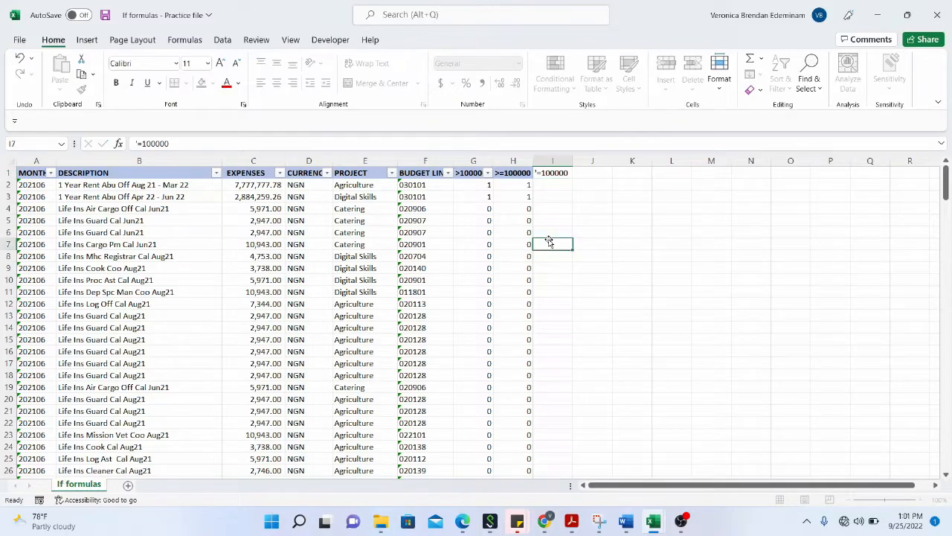
{"action": "left_click", "coordinate": [548, 172]}
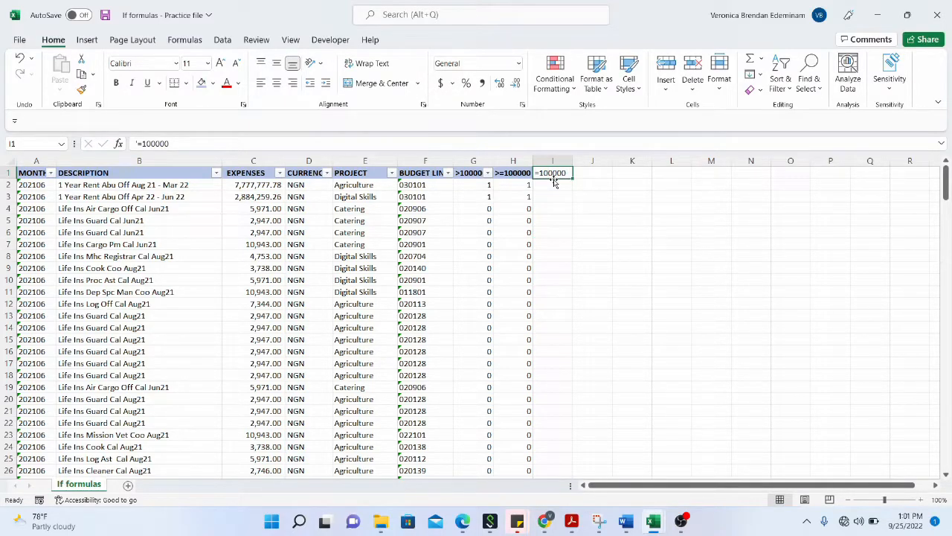
Step: Copy the formatting of the >=100000 header in H1 onto the =100000 header in I1
{"action": "left_click", "coordinate": [514, 176]}
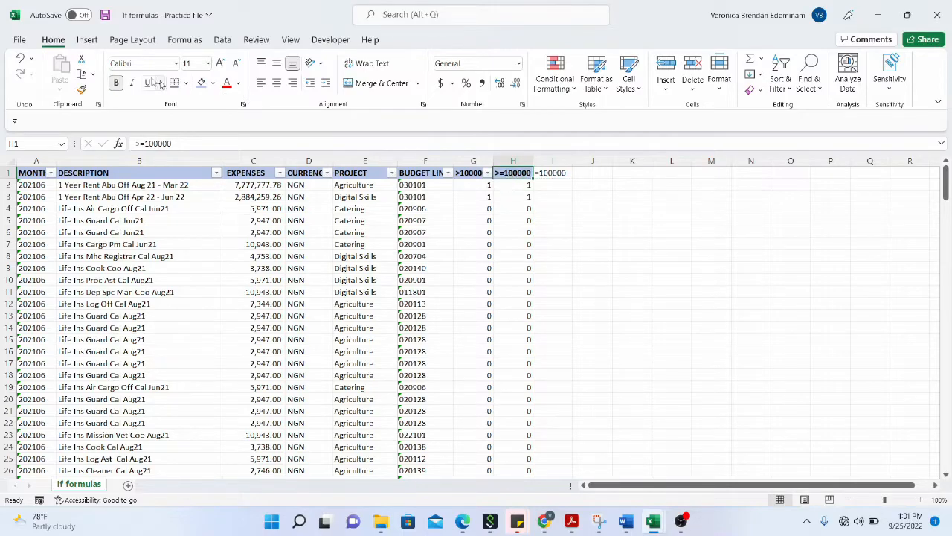
{"action": "left_click", "coordinate": [81, 88]}
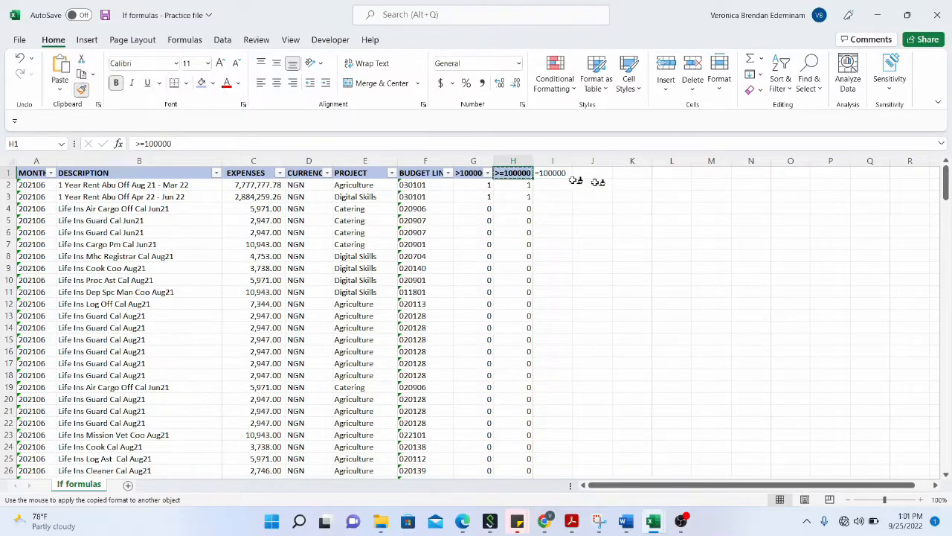
{"action": "left_click", "coordinate": [556, 173]}
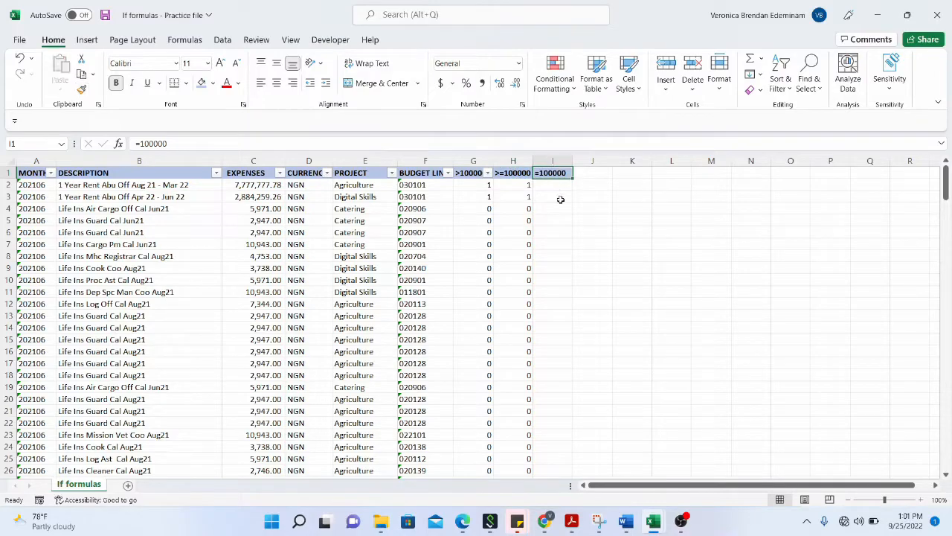
Step: Enter =IF(C2=100000,1,0) in cell I2 to flag an expense equal to 100000
{"action": "left_click", "coordinate": [560, 198]}
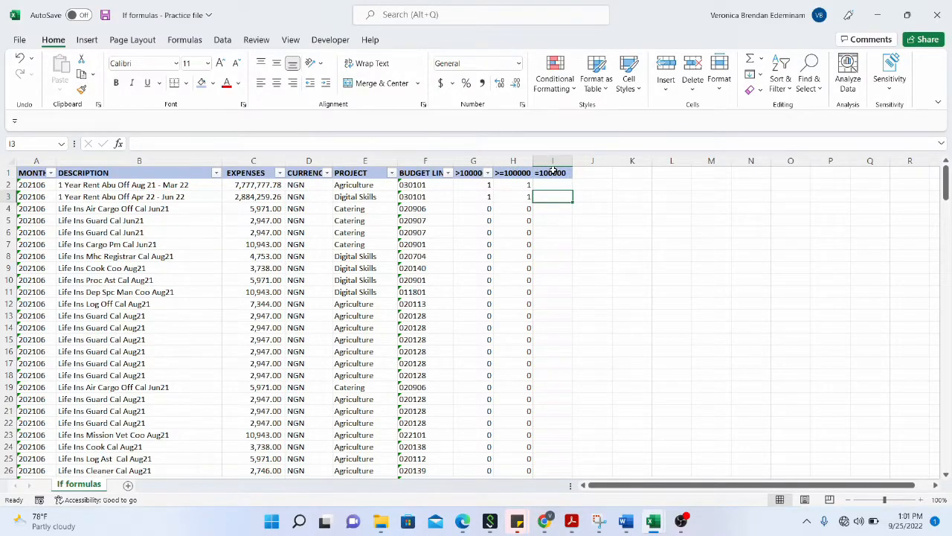
{"action": "left_click", "coordinate": [553, 172]}
{"action": "left_click", "coordinate": [560, 182]}
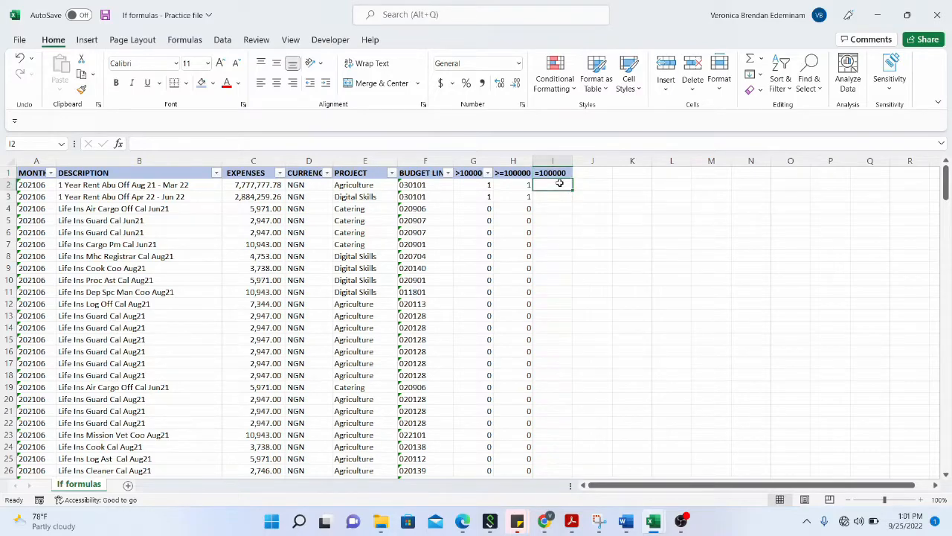
{"action": "type", "text": "=IF("}
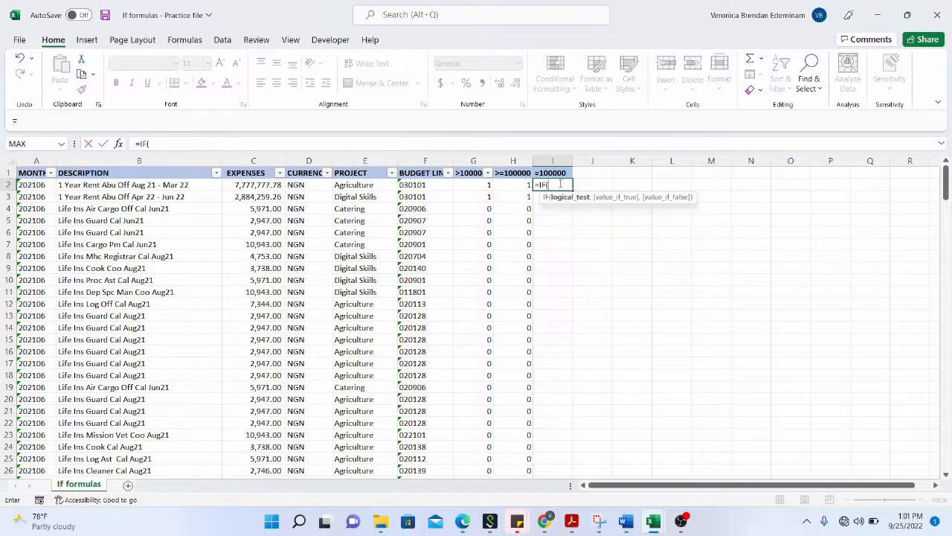
{"action": "left_click", "coordinate": [261, 191]}
{"action": "type", "text": "="}
{"action": "type", "text": "100"}
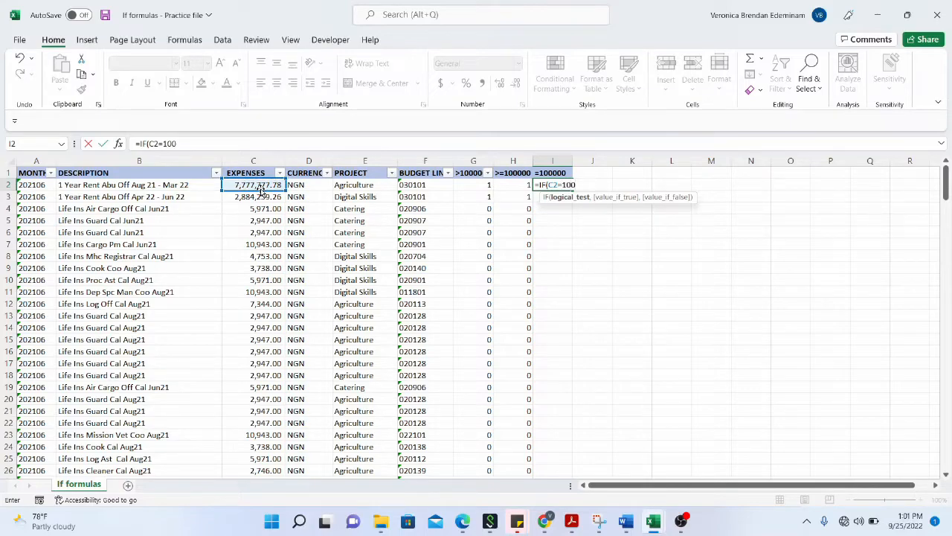
{"action": "type", "text": "000,"}
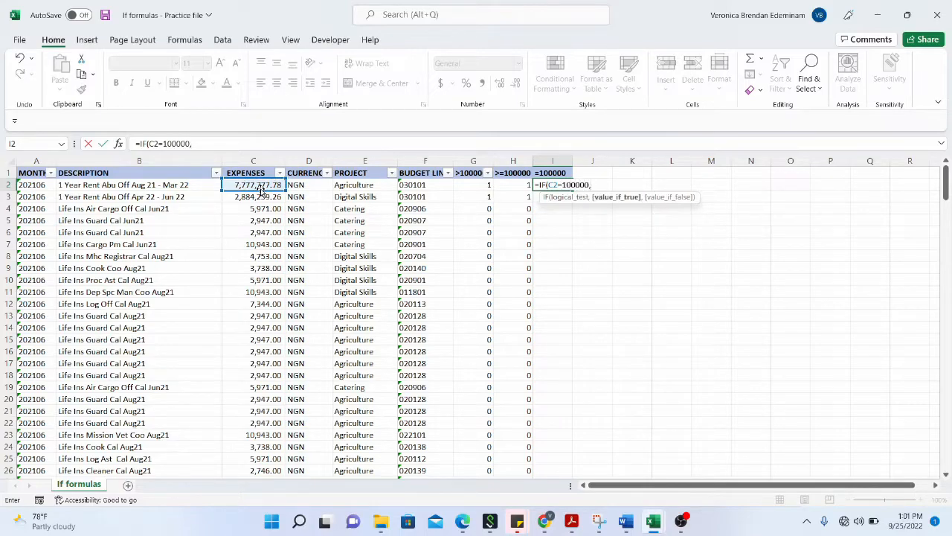
{"action": "type", "text": "0"}
{"action": "key", "text": "BackSpace"}
{"action": "type", "text": "1,0"}
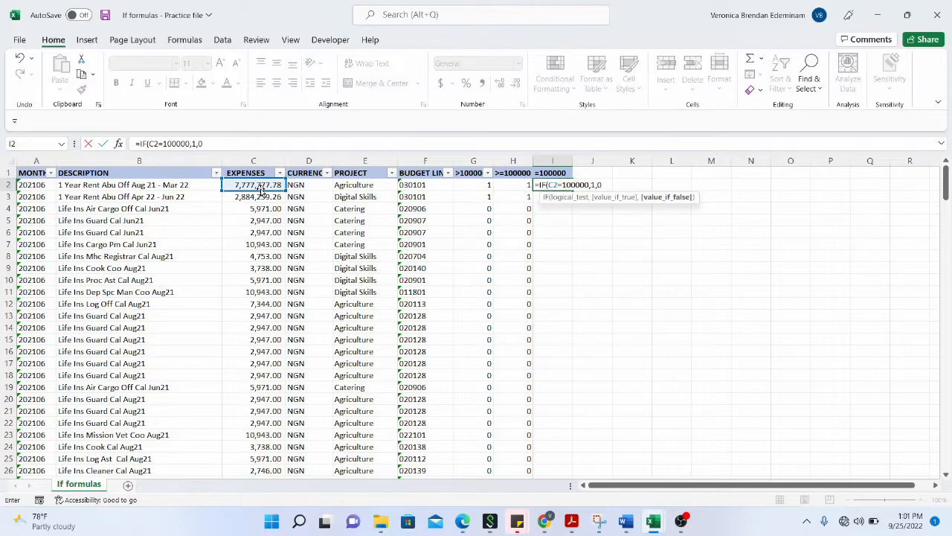
{"action": "key", "text": "Return"}
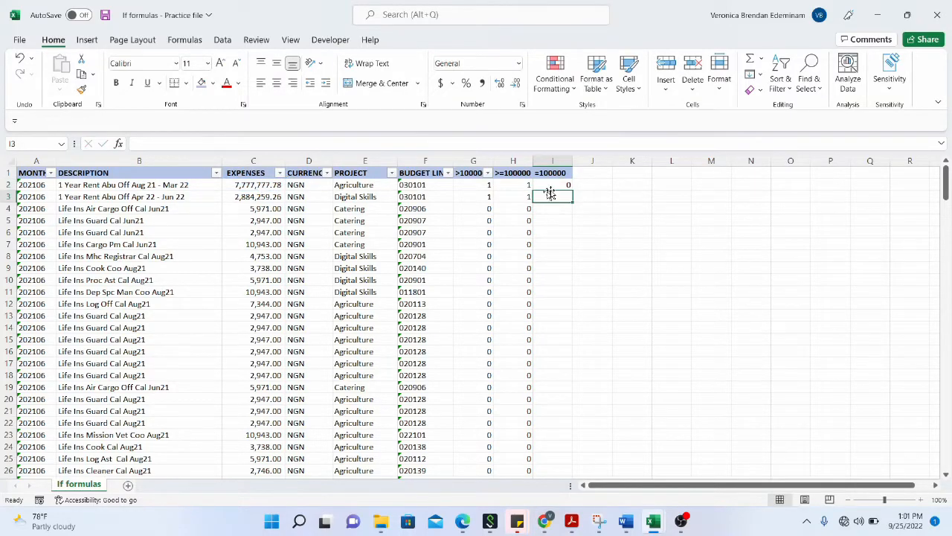
Step: Fill the I2 formula down the =100000 column to the last data row
{"action": "left_click", "coordinate": [557, 184]}
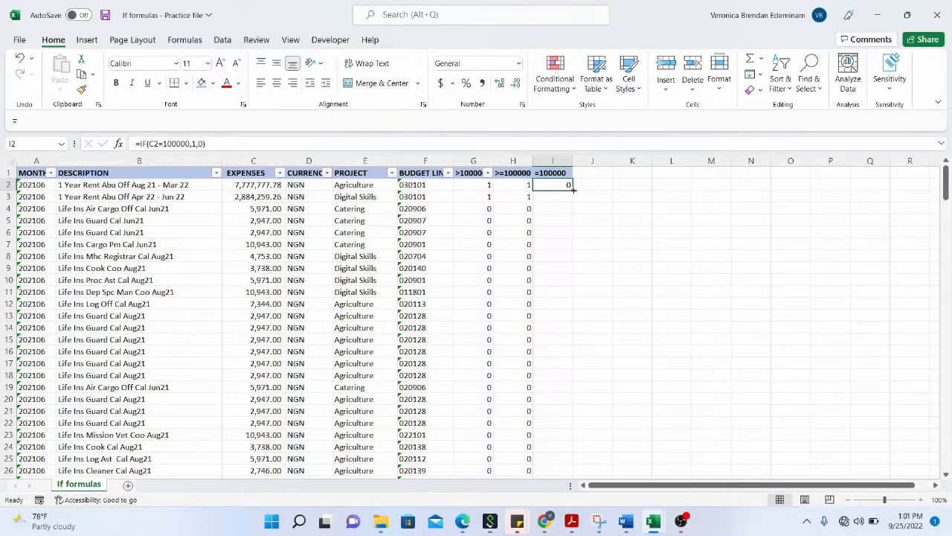
{"action": "double_click", "coordinate": [573, 190]}
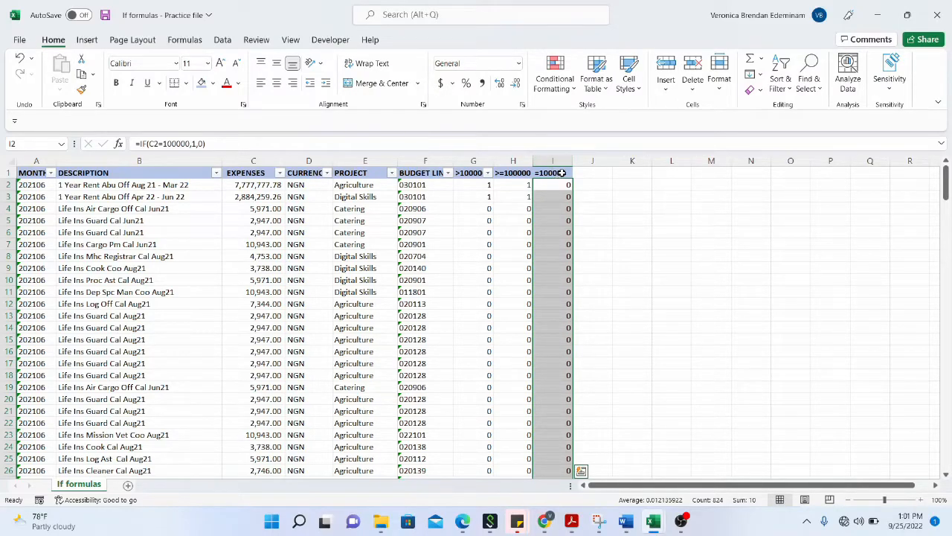
{"action": "left_click", "coordinate": [562, 172]}
Step: Enter >100000 as the header of column J in cell J1
{"action": "left_click", "coordinate": [584, 171]}
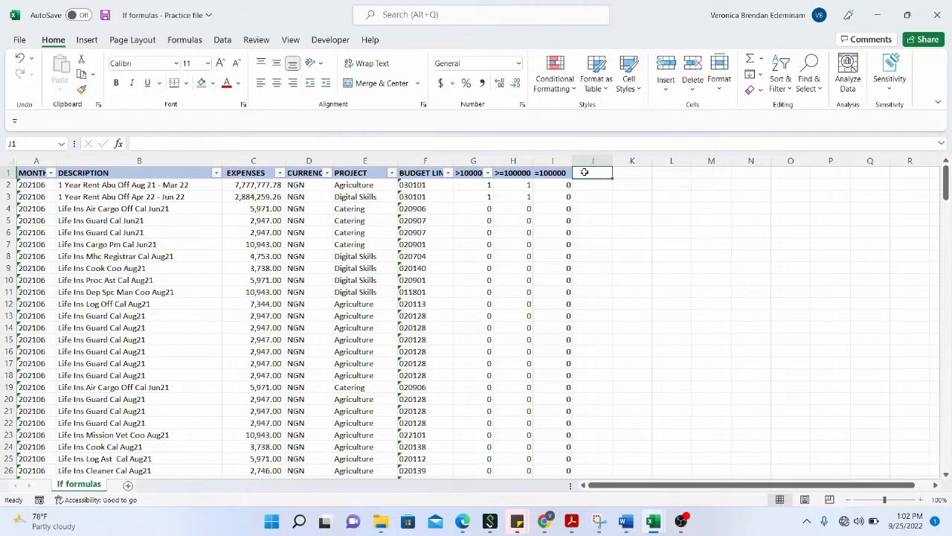
{"action": "type", "text": ">10000"}
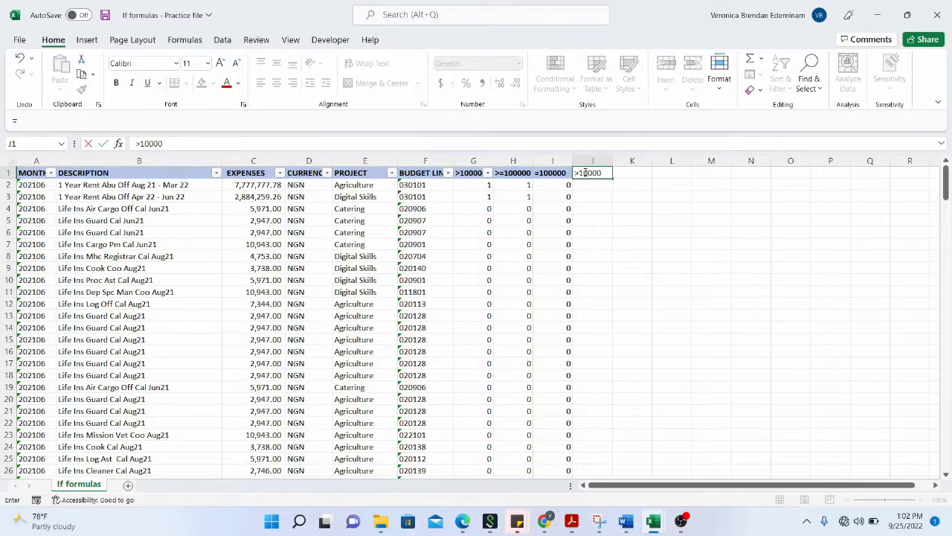
{"action": "type", "text": "0"}
{"action": "key", "text": "Return"}
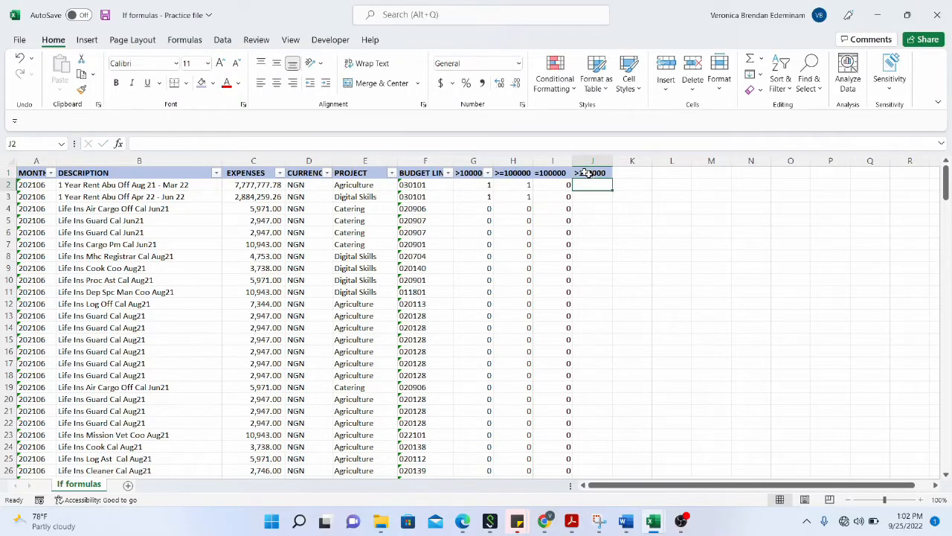
Step: Enter =IF(C2>100000,"YES","NO") in cell J2 and fill it down column J to the last data row
{"action": "type", "text": "=IF("}
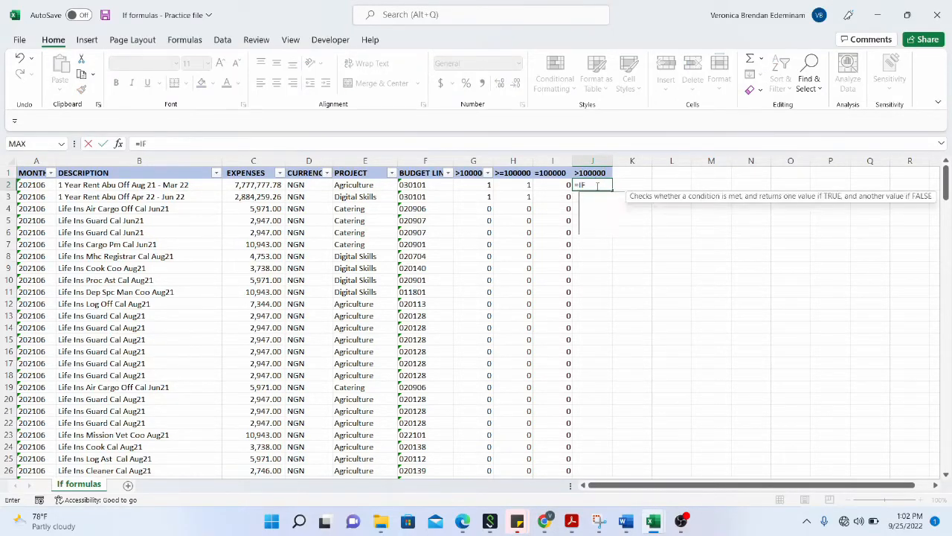
{"action": "left_click", "coordinate": [274, 188]}
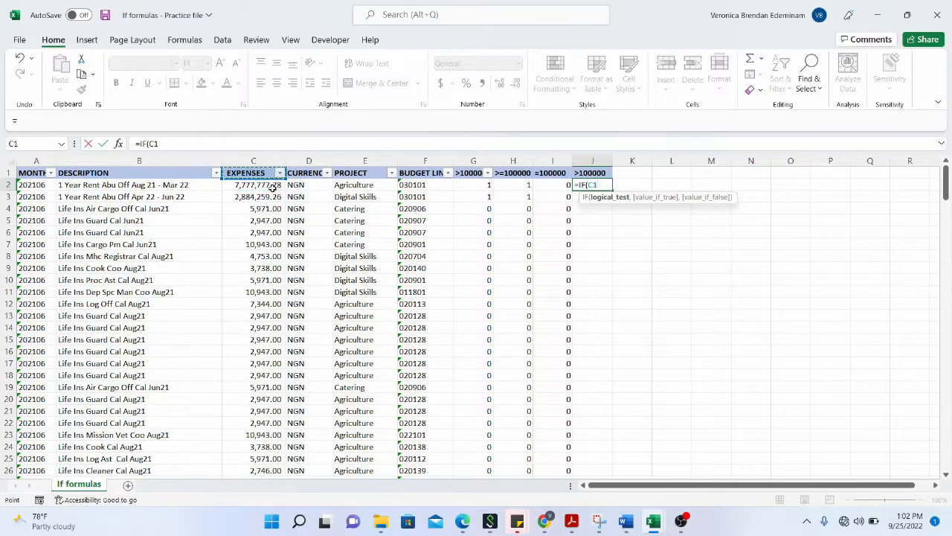
{"action": "type", "text": ","}
{"action": "key", "text": "BackSpace"}
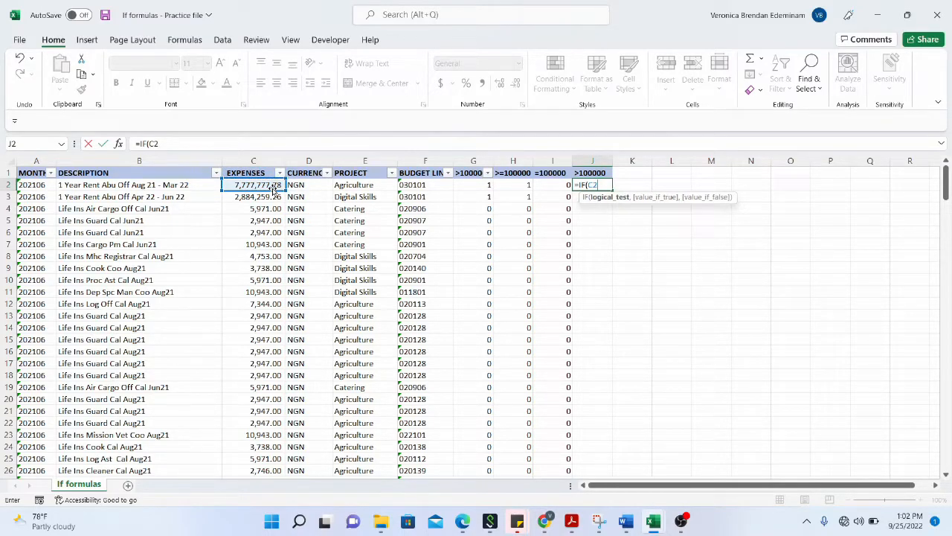
{"action": "type", "text": ">100000,\"YES"}
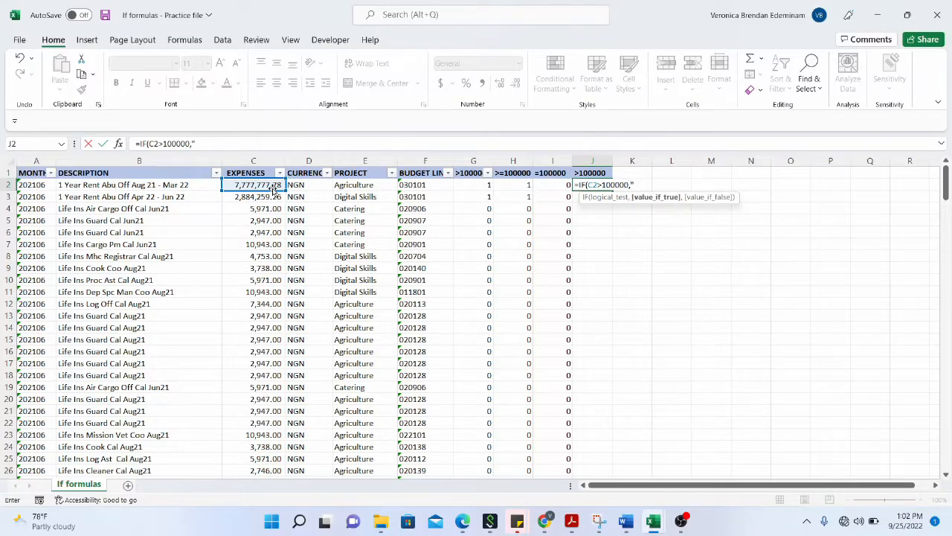
{"action": "type", "text": "\",\"no"}
{"action": "key", "text": "BackSpace"}
{"action": "key", "text": "BackSpace"}
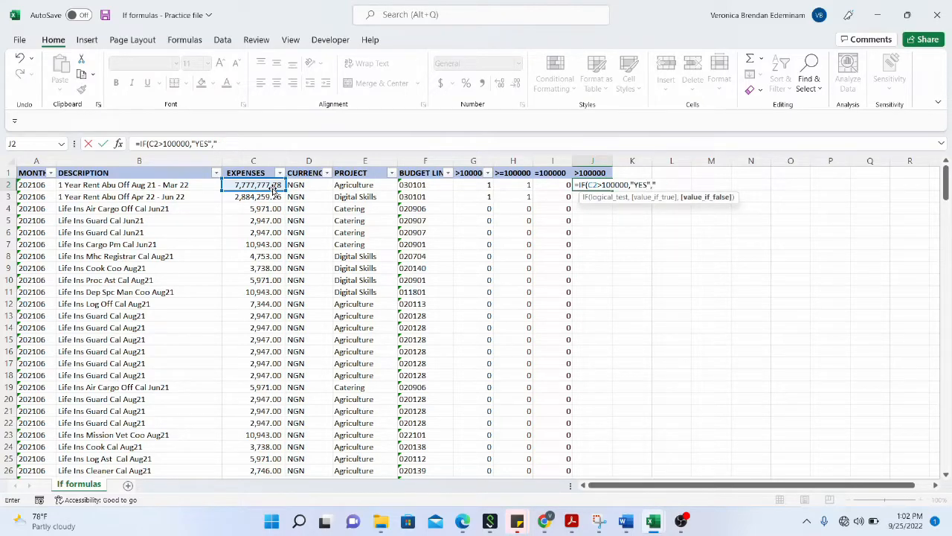
{"action": "type", "text": "NO\")"}
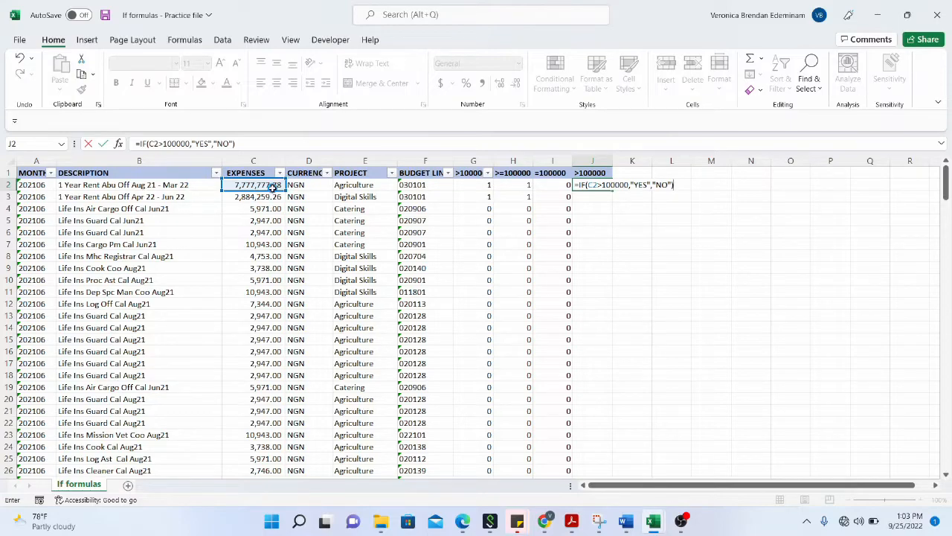
{"action": "key", "text": "Return"}
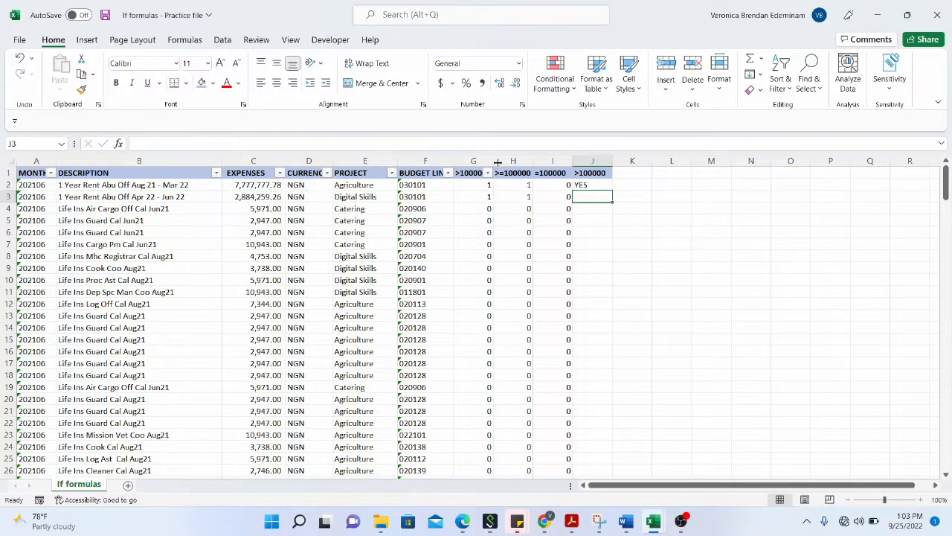
{"action": "left_click", "coordinate": [586, 185]}
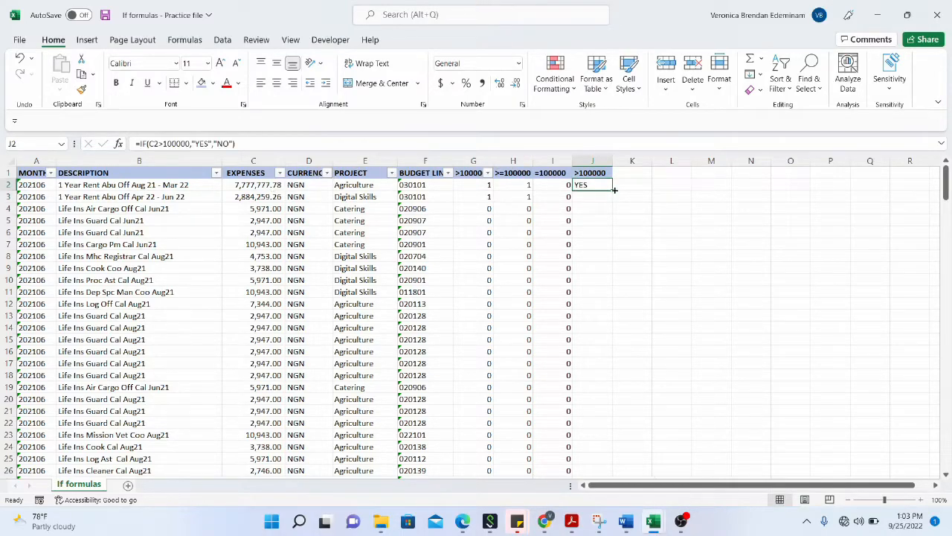
{"action": "double_click", "coordinate": [615, 190]}
Step: Enter >=100000 as the header of column K in cell K1
{"action": "left_click", "coordinate": [630, 171]}
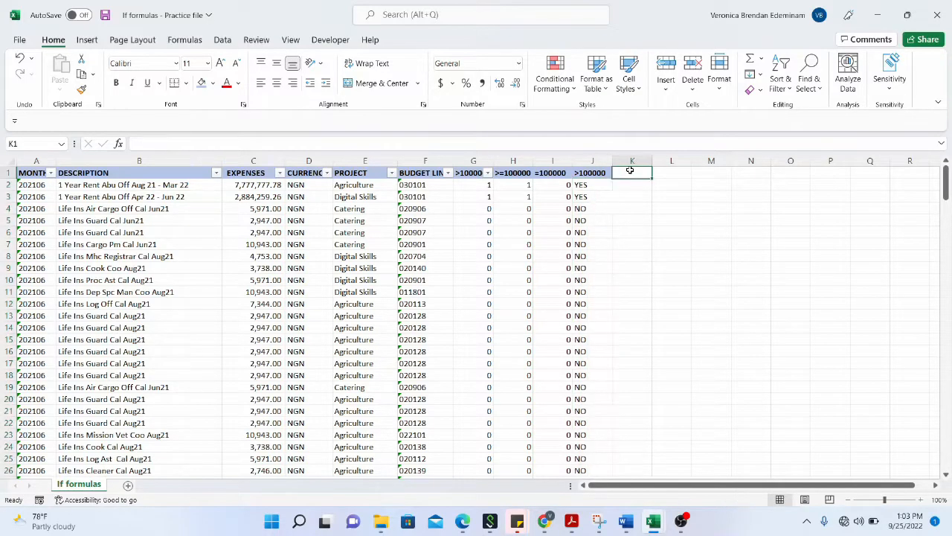
{"action": "type", "text": ">="}
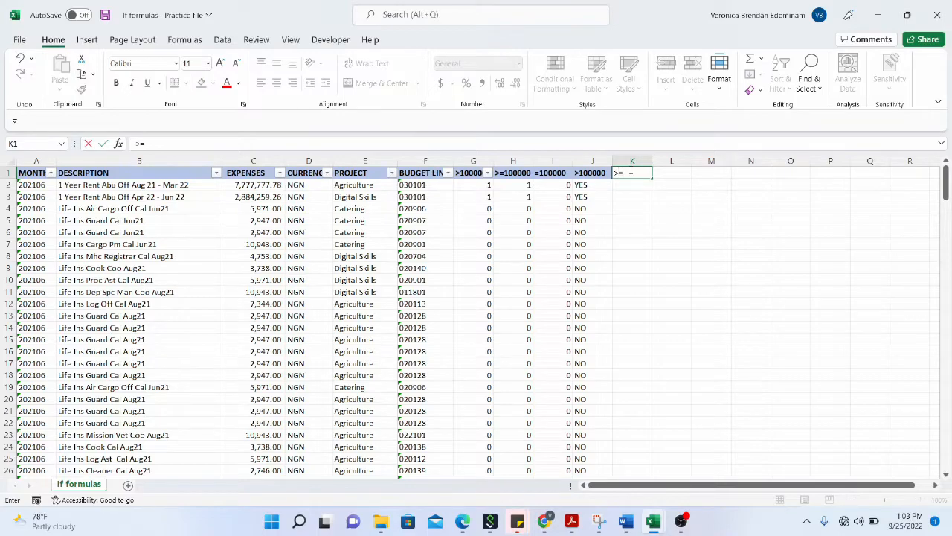
{"action": "type", "text": "100000"}
{"action": "key", "text": "Return"}
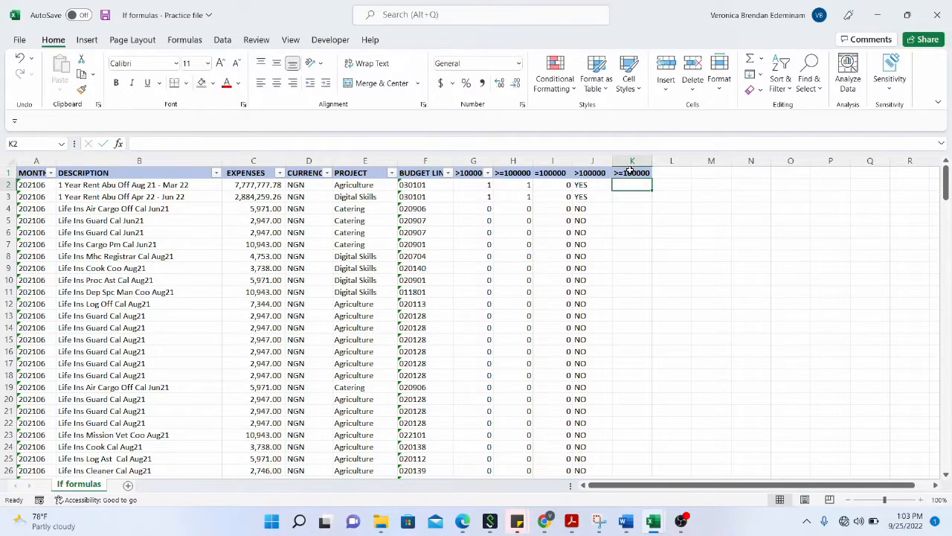
Step: Enter =IF(C2>=100000,"YES","NO") in cell K2 and fill it down column K to the last data row
{"action": "type", "text": "="}
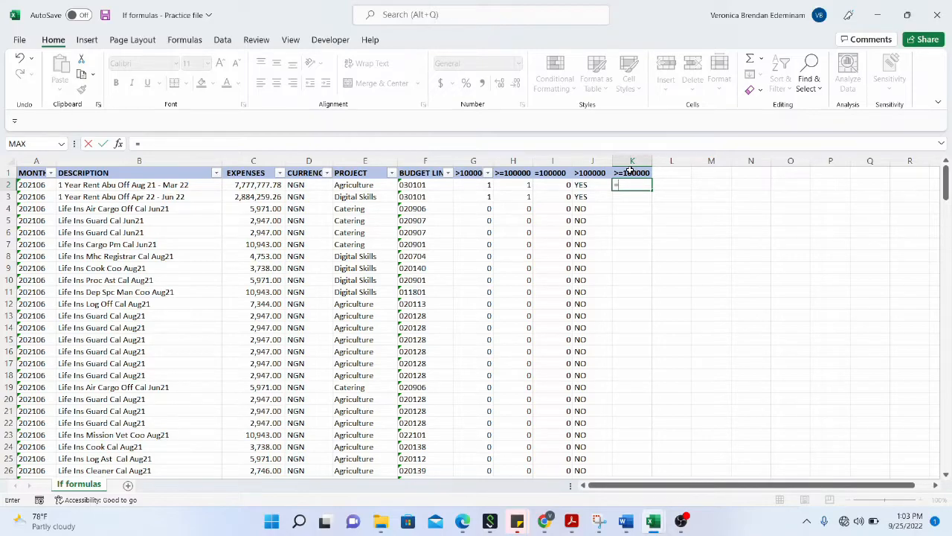
{"action": "type", "text": "IF("}
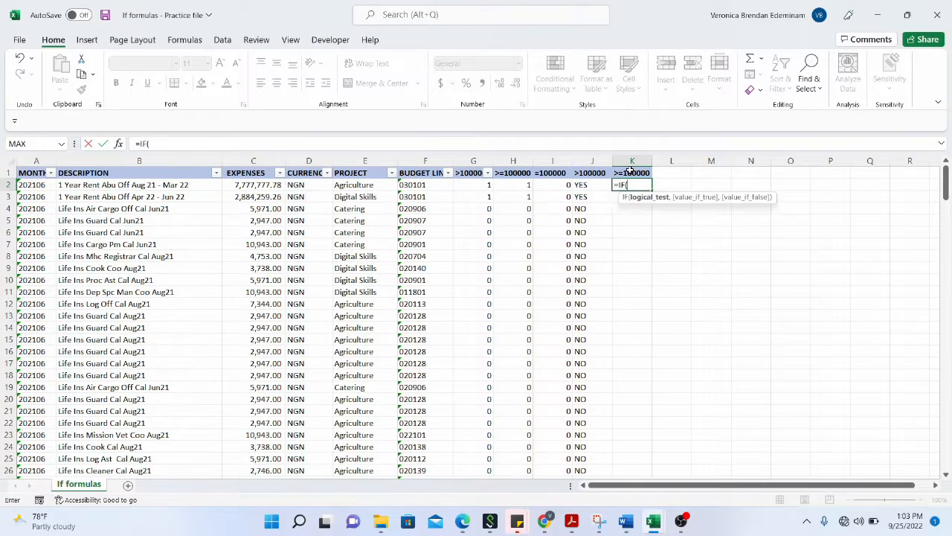
{"action": "left_click", "coordinate": [271, 189]}
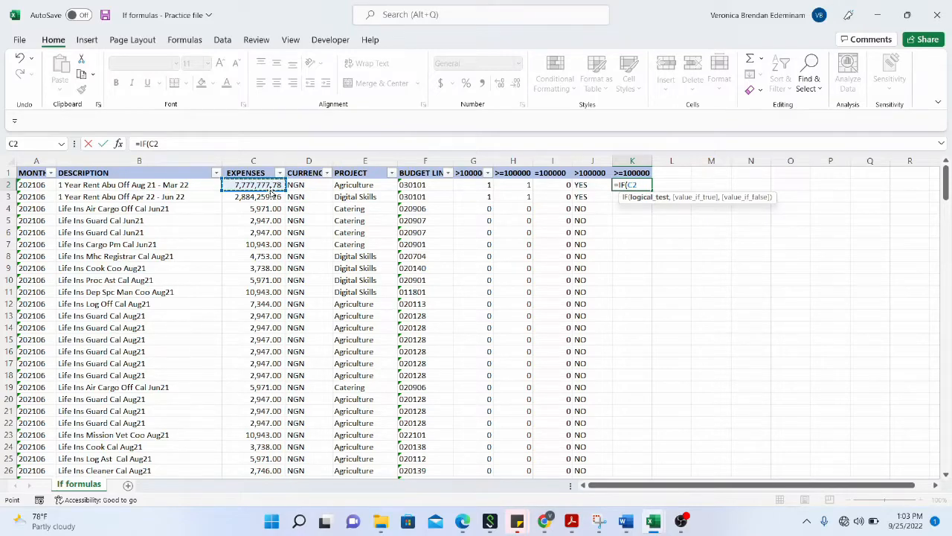
{"action": "type", "text": ">=100000,"}
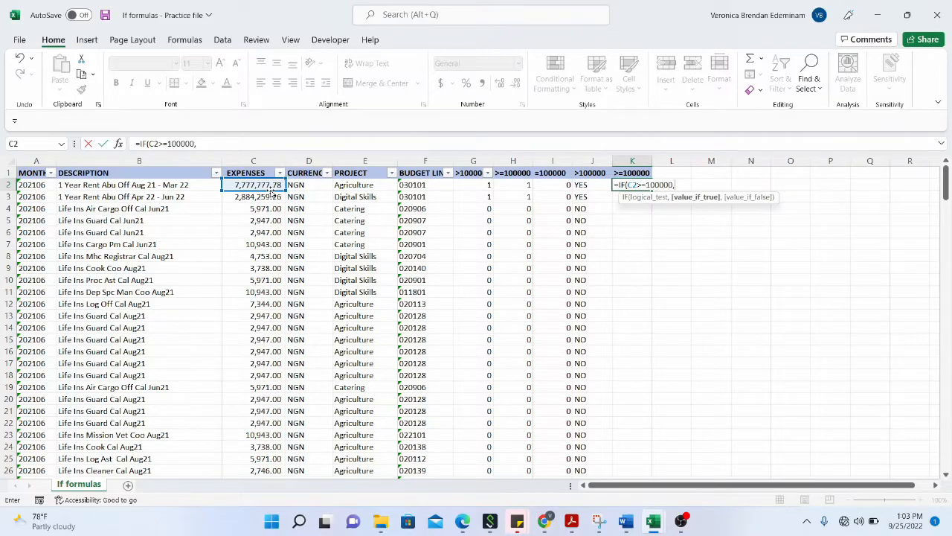
{"action": "type", "text": "\"YES\",\"NO\")"}
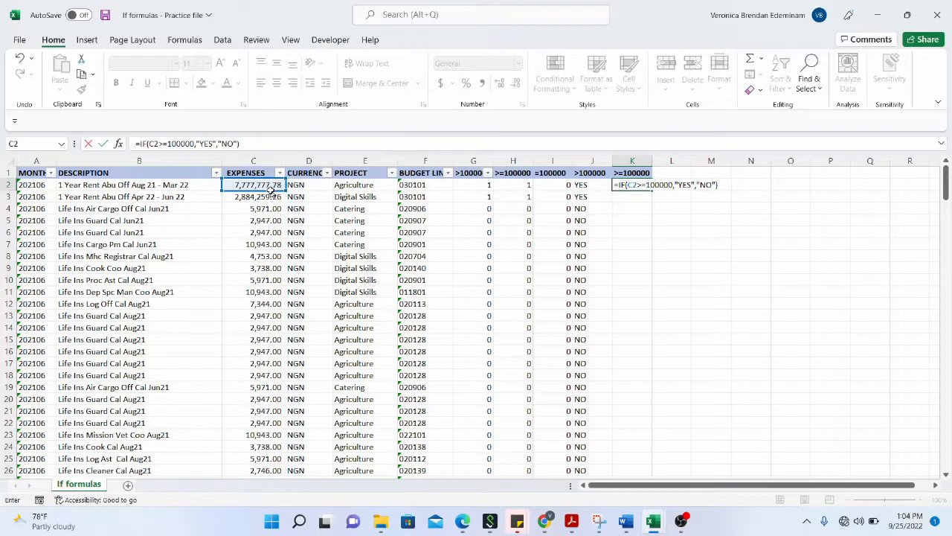
{"action": "key", "text": "Return"}
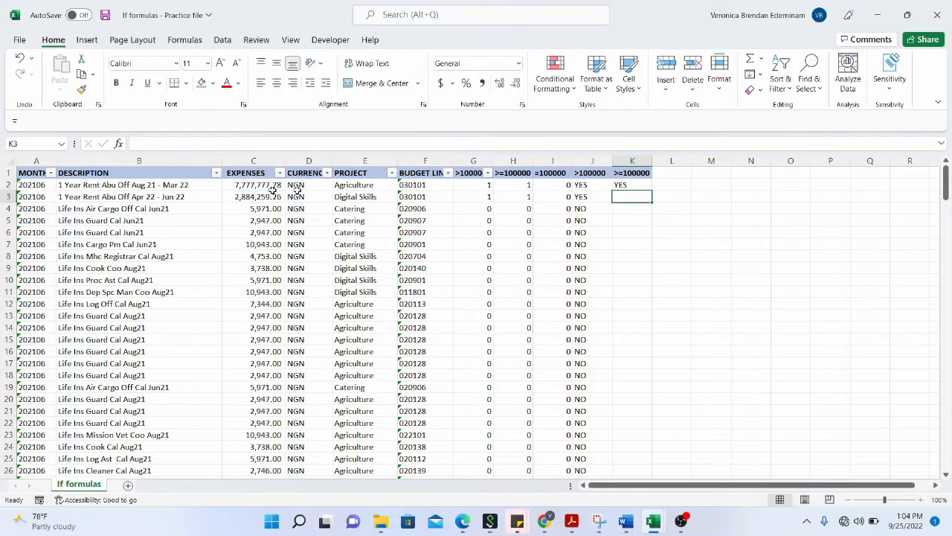
{"action": "left_click", "coordinate": [630, 185]}
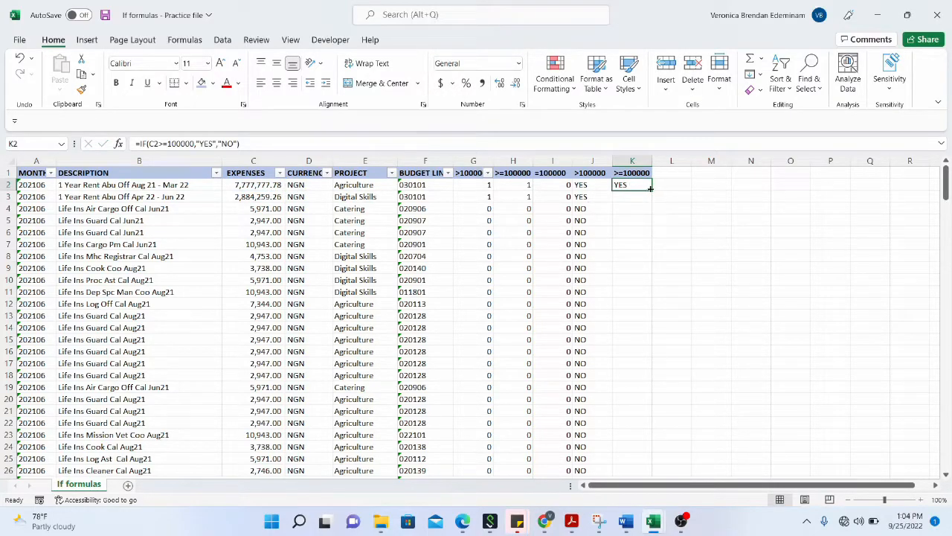
{"action": "double_click", "coordinate": [645, 187]}
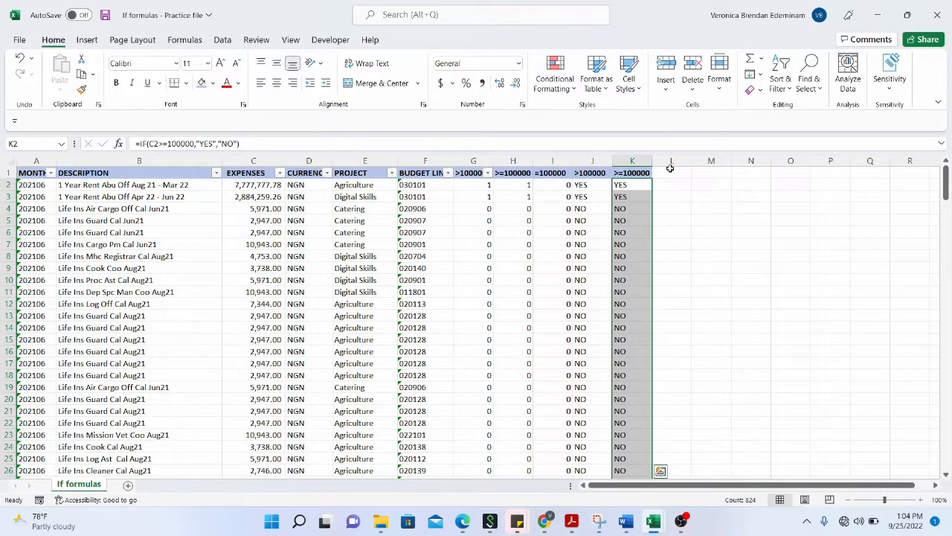
Step: Enter =100000 as the header of column L in cell L1, with a leading apostrophe so it is kept as text
{"action": "left_click", "coordinate": [670, 173]}
{"action": "type", "text": "="}
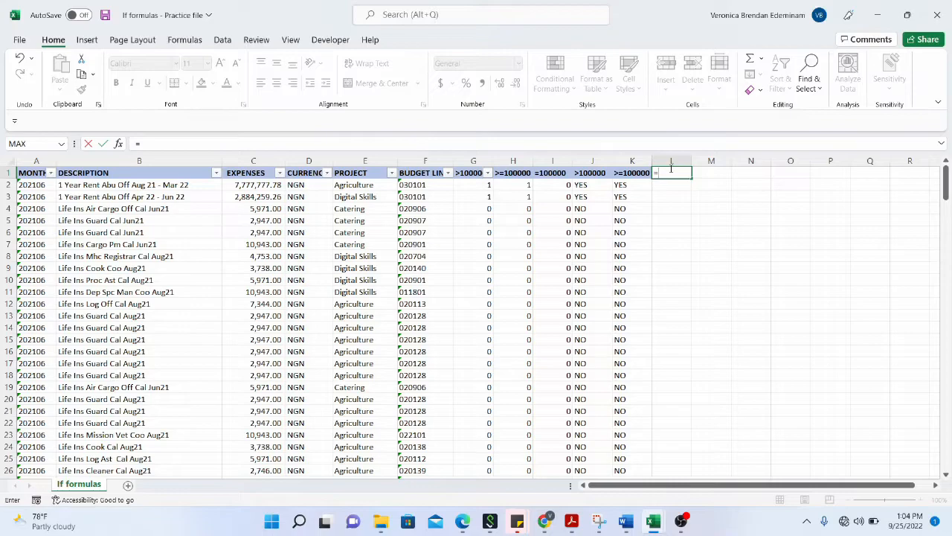
{"action": "key", "text": "Escape"}
{"action": "type", "text": "'=100000"}
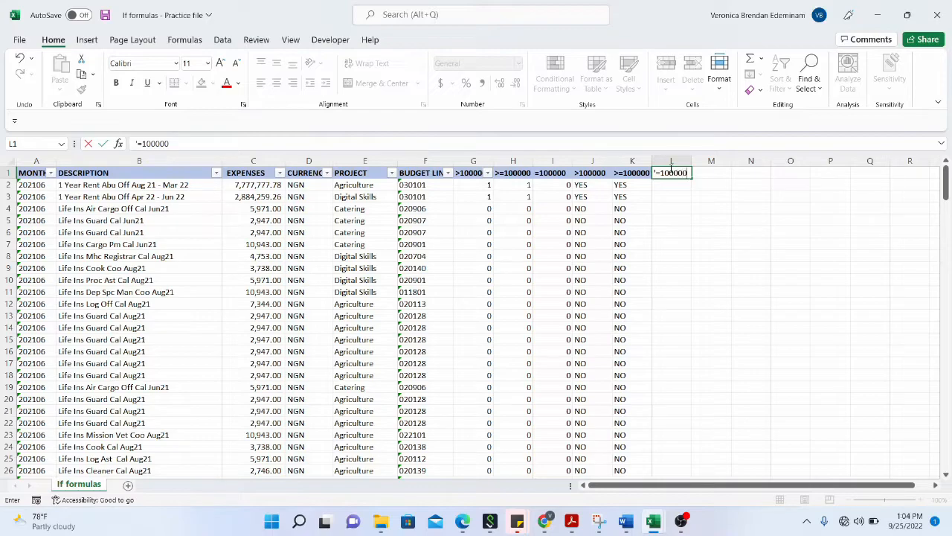
{"action": "key", "text": "Return"}
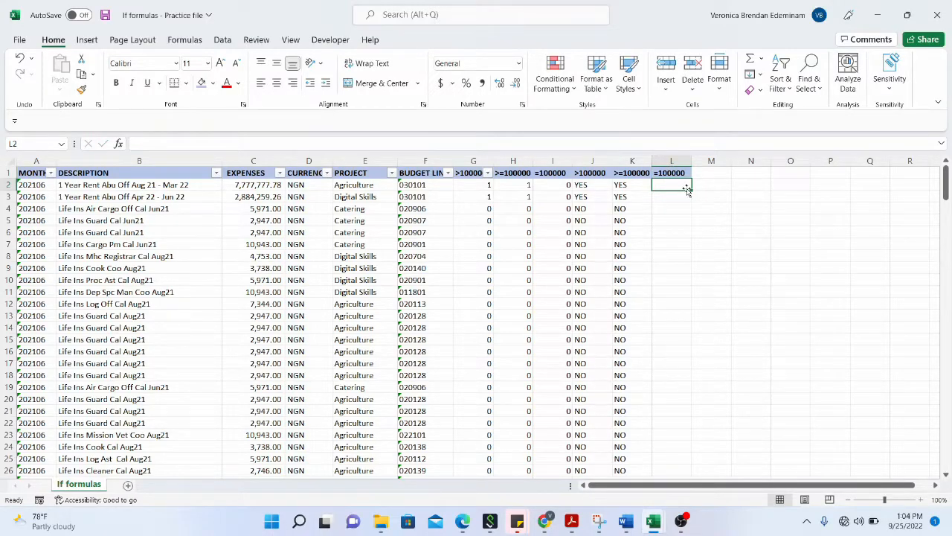
Step: Enter =IF(C2=100000,"YES","NO") in cell L2 and fill it down column L to the last data row
{"action": "type", "text": "=IF("}
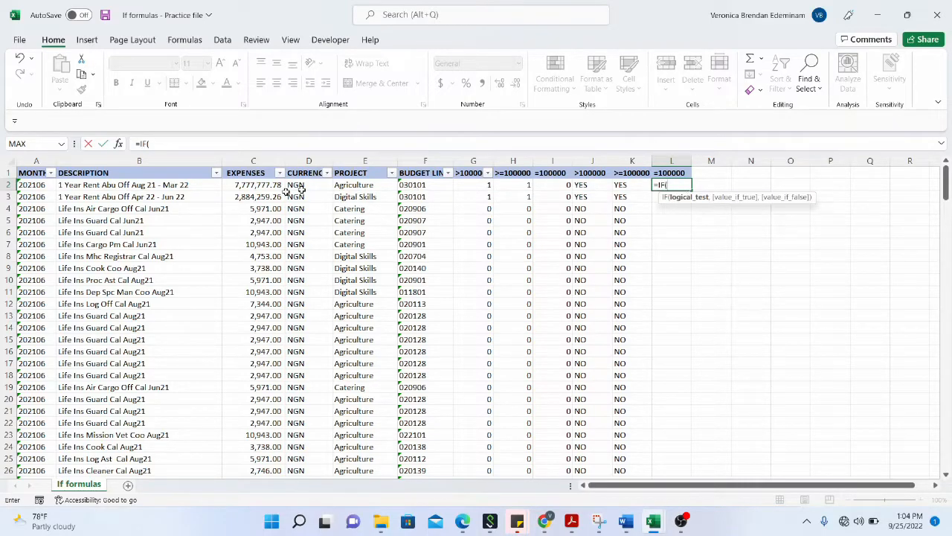
{"action": "left_click", "coordinate": [277, 186]}
{"action": "type", "text": "=100000,\"YES"}
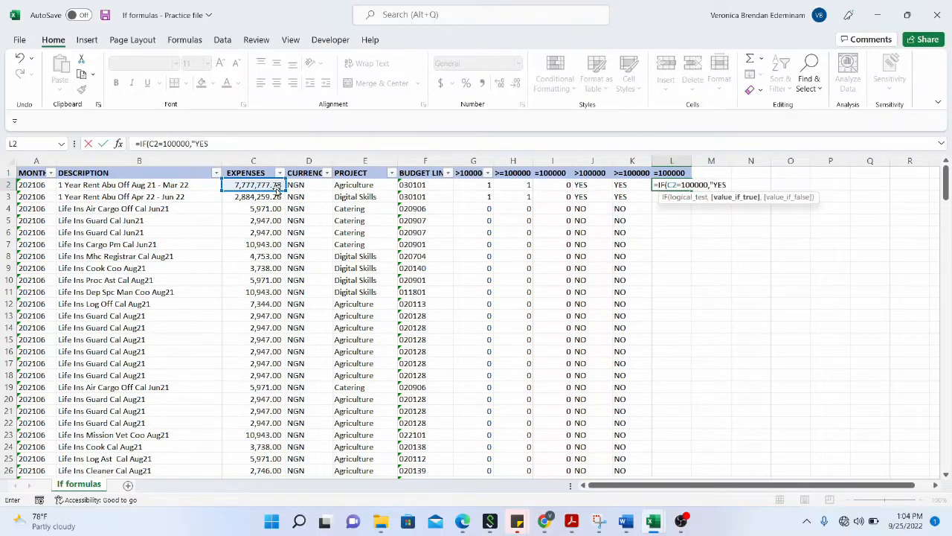
{"action": "type", "text": "<"}
{"action": "type", "text": "\""}
{"action": "type", "text": "NO"}
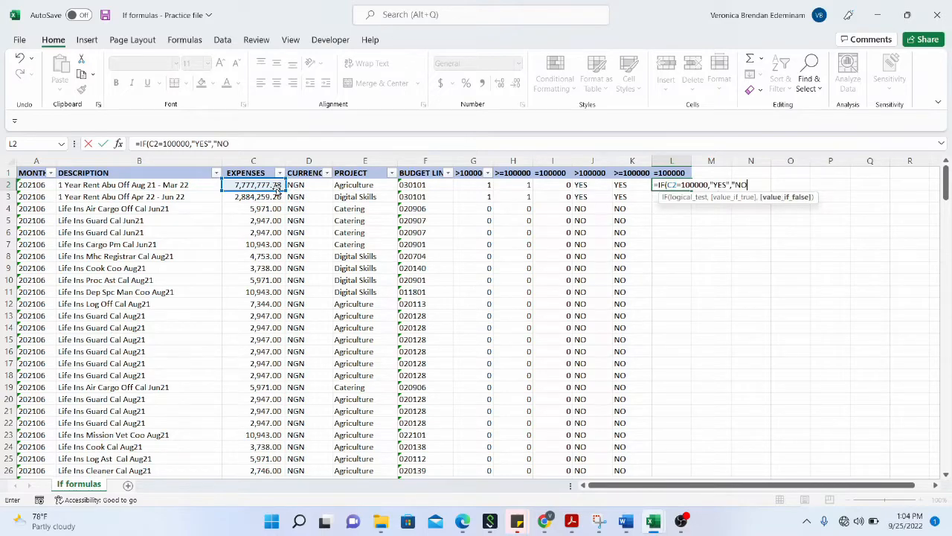
{"action": "type", "text": "\")"}
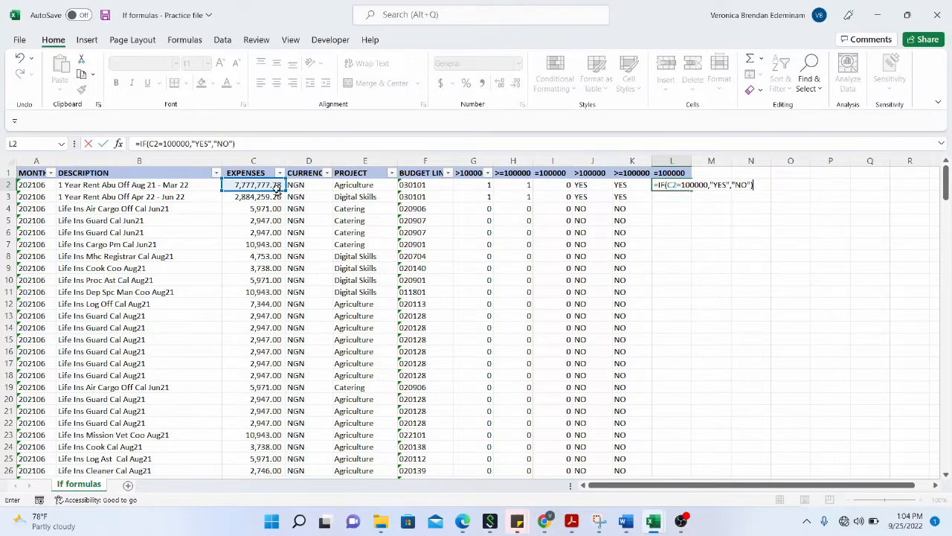
{"action": "key", "text": "Return"}
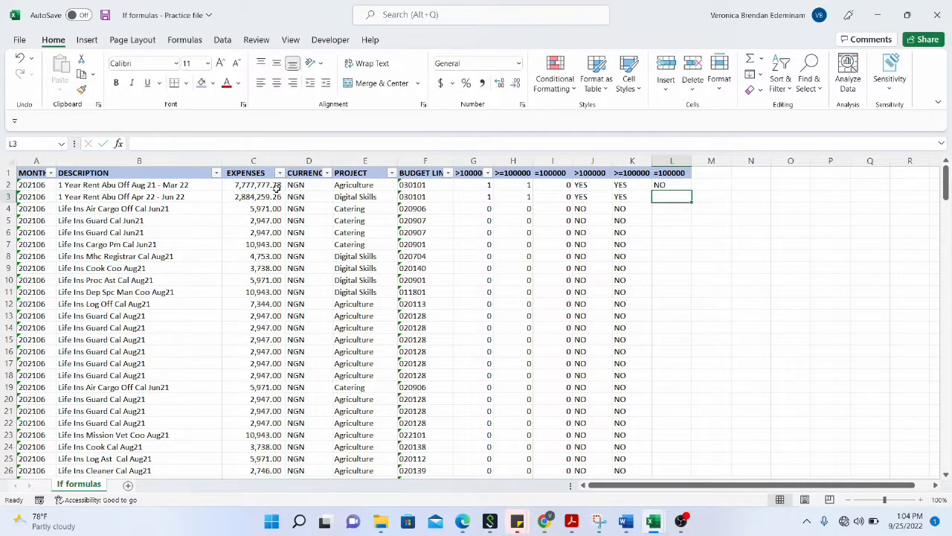
{"action": "left_click", "coordinate": [670, 185]}
{"action": "double_click", "coordinate": [691, 190]}
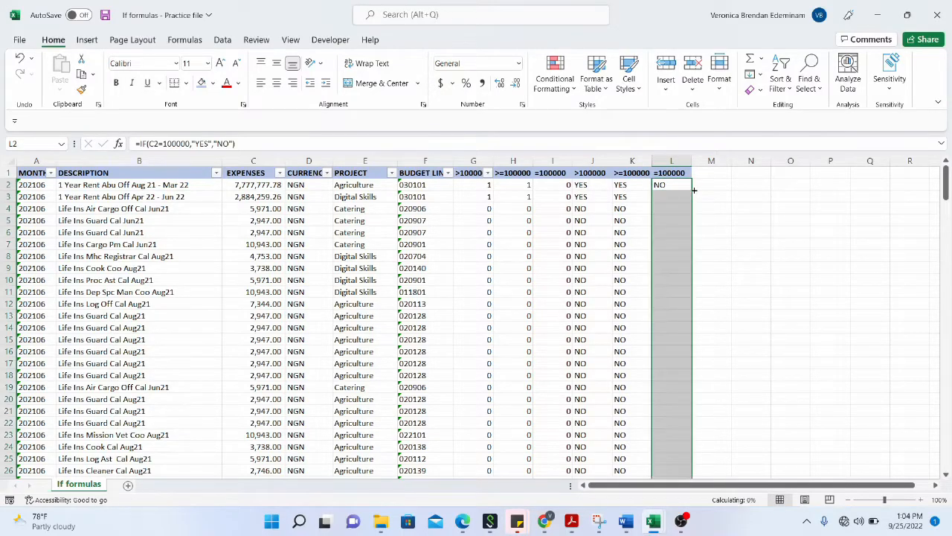
{"action": "left_click", "coordinate": [675, 291]}
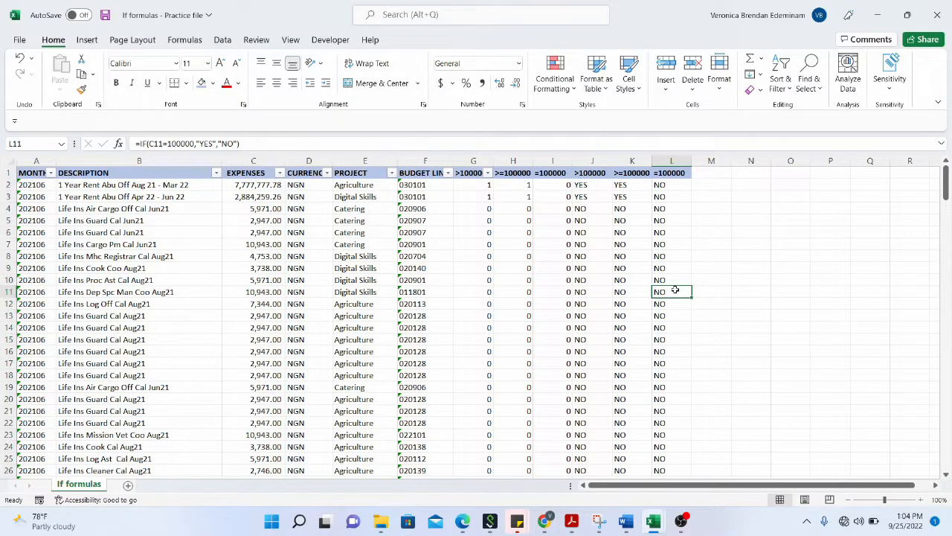